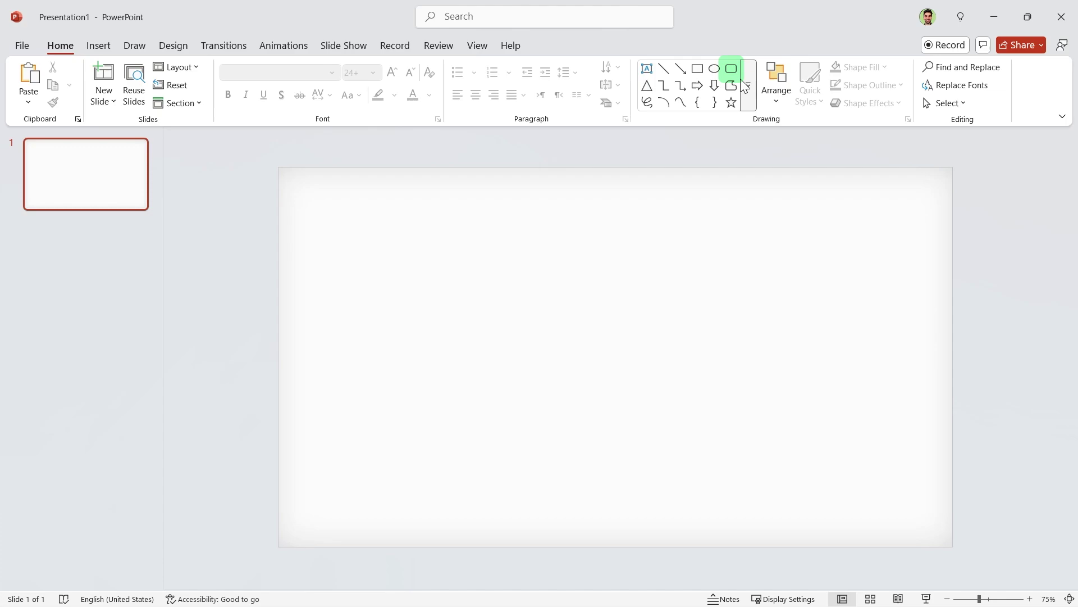
# - Draw a rounded rectangle on the slide's right side sized 6.5" tall by 4.6" wide
pyautogui.moveTo(663, 200)
pyautogui.mouseDown()
pyautogui.moveTo(857, 491)
pyautogui.moveTo(885, 512)
pyautogui.mouseUp()
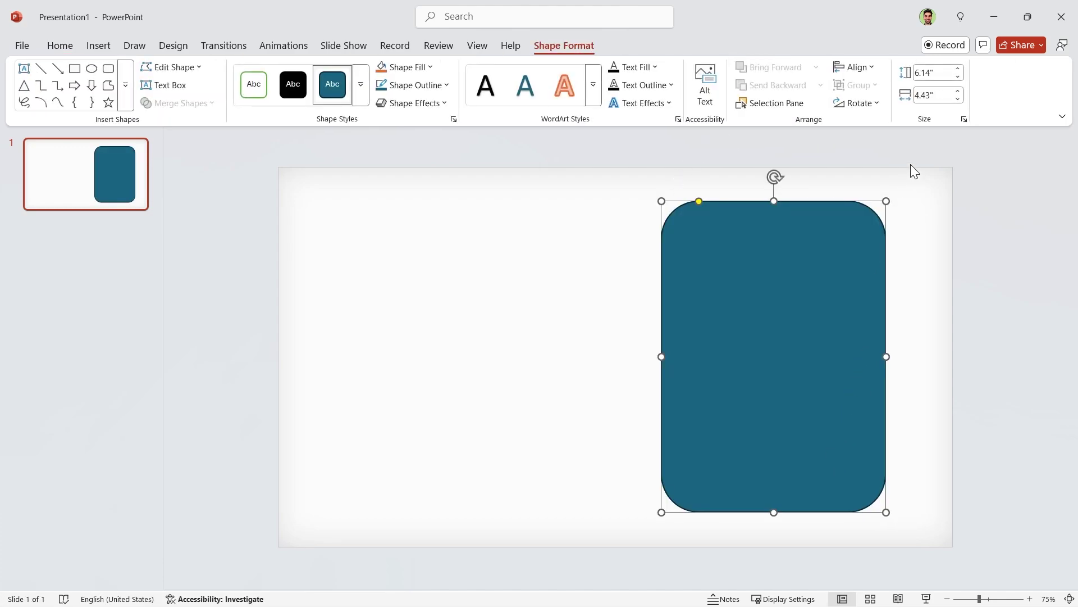
pyautogui.click(941, 94)
pyautogui.press('Return')
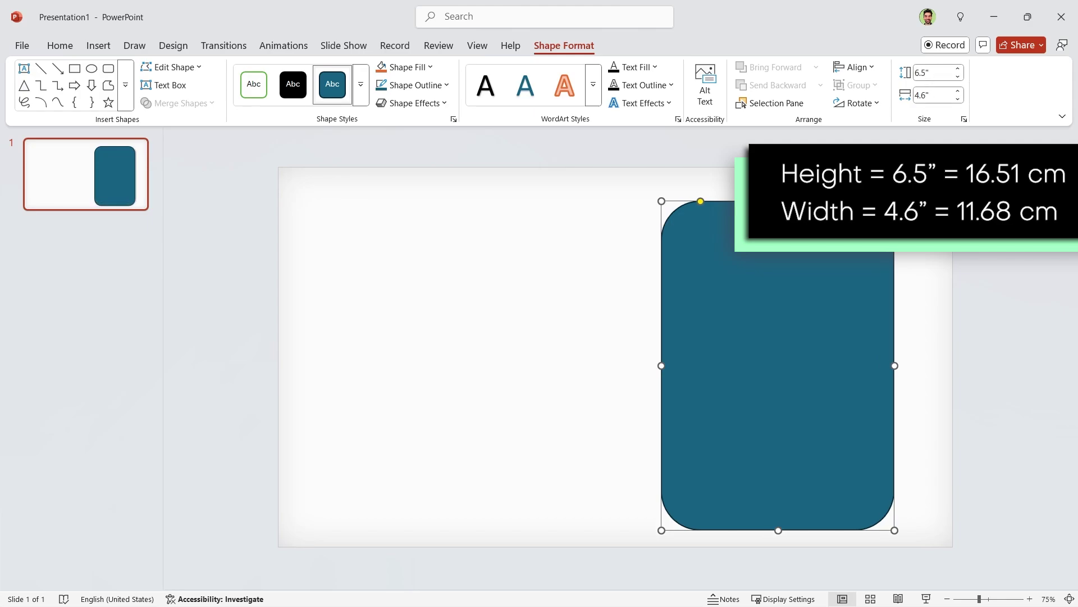
# - Align the rectangle to the slide's vertical middle and slightly reduce its corner rounding
pyautogui.moveTo(823, 378); pyautogui.dragTo(814, 373)
pyautogui.click(856, 67)
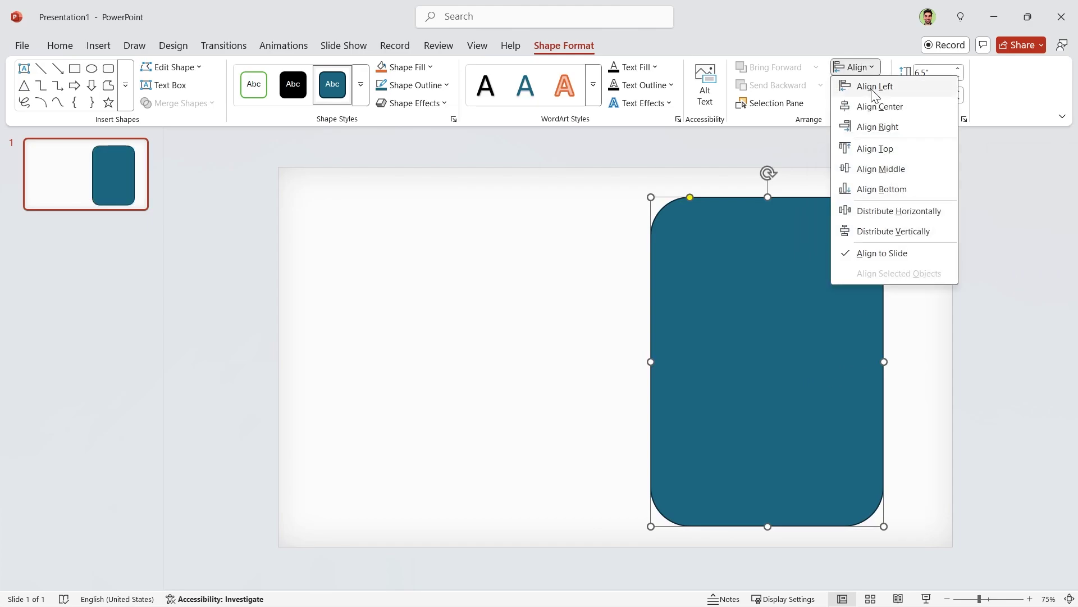
pyautogui.click(889, 169)
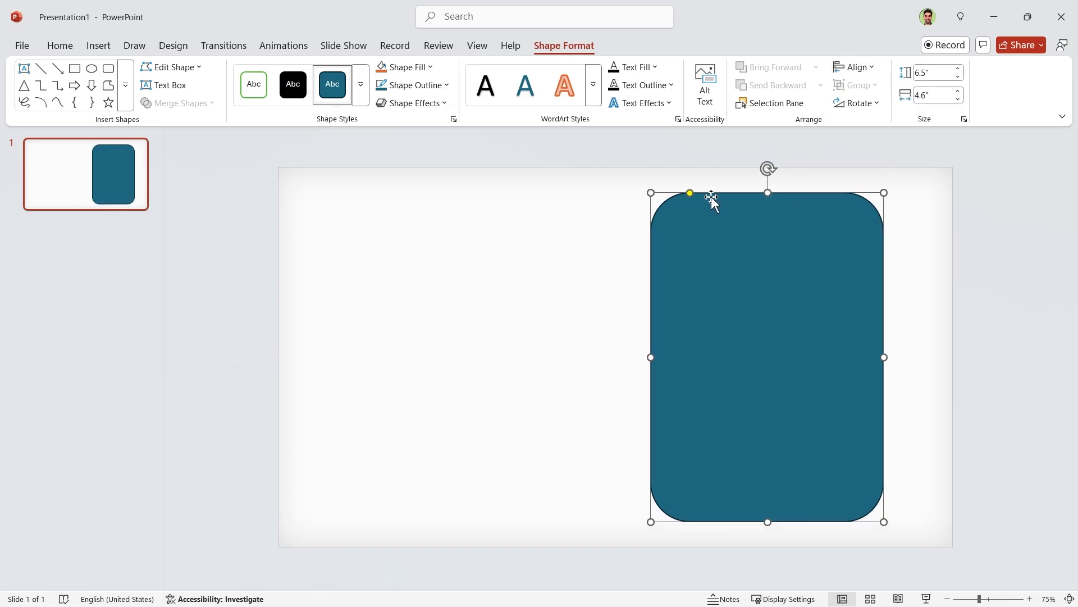
pyautogui.moveTo(692, 193); pyautogui.dragTo(673, 193)
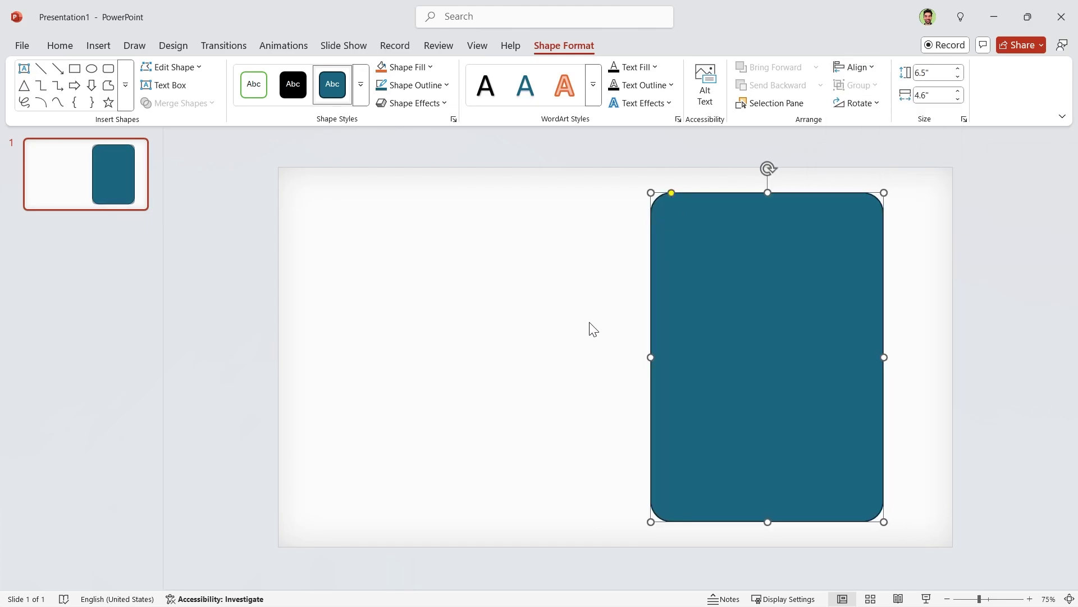
pyautogui.click(589, 328)
pyautogui.click(730, 382)
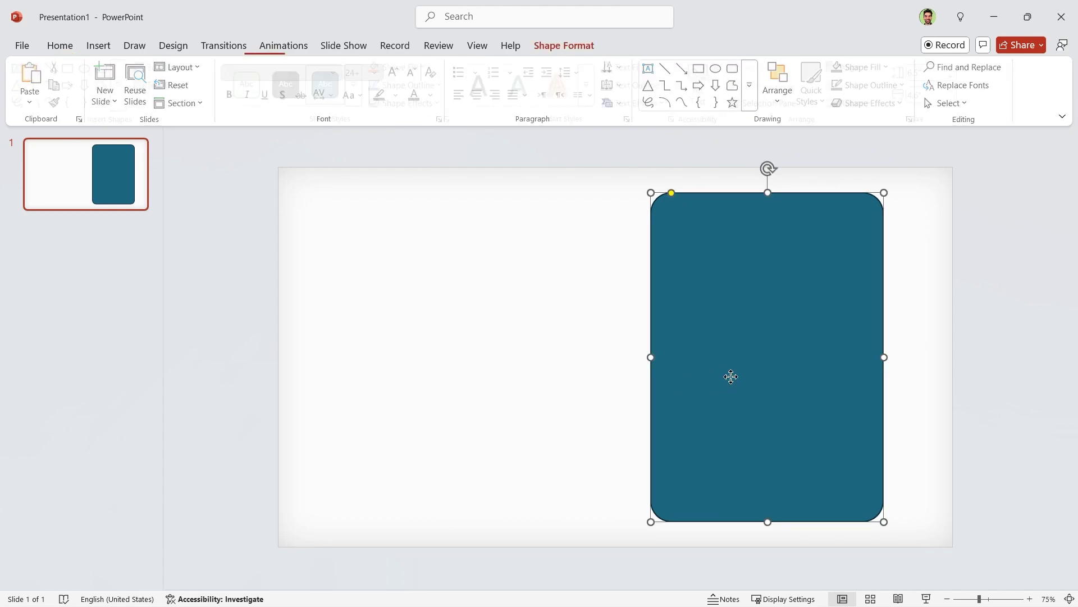
# - Add a 0.15" camera circle centred horizontally at the tablet's top edge
pyautogui.scroll(8, 729, 382)
pyautogui.scroll(1, 729, 382)
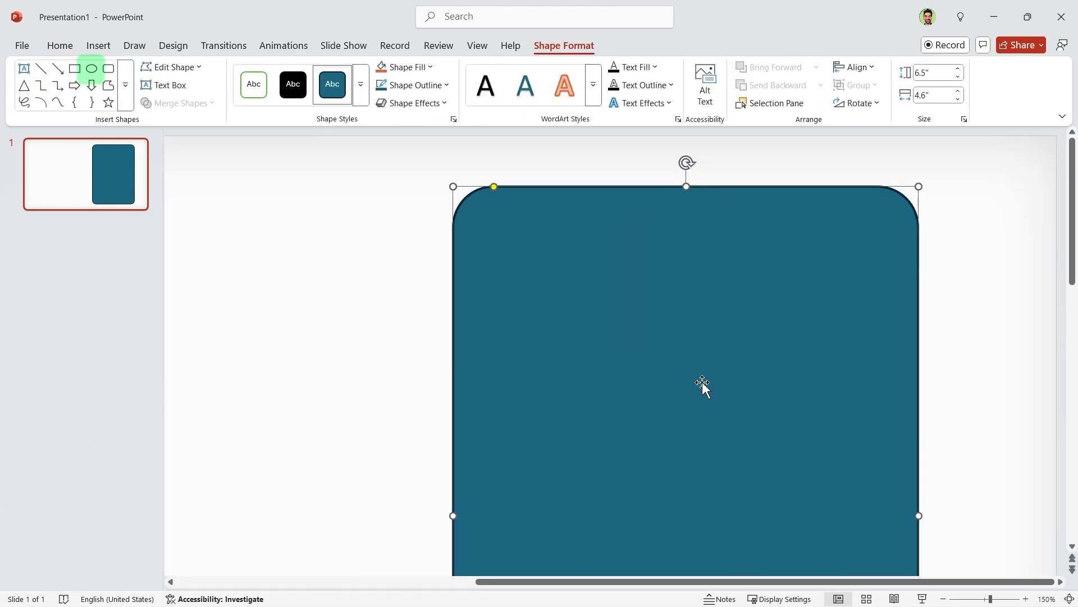
pyautogui.click(90, 70)
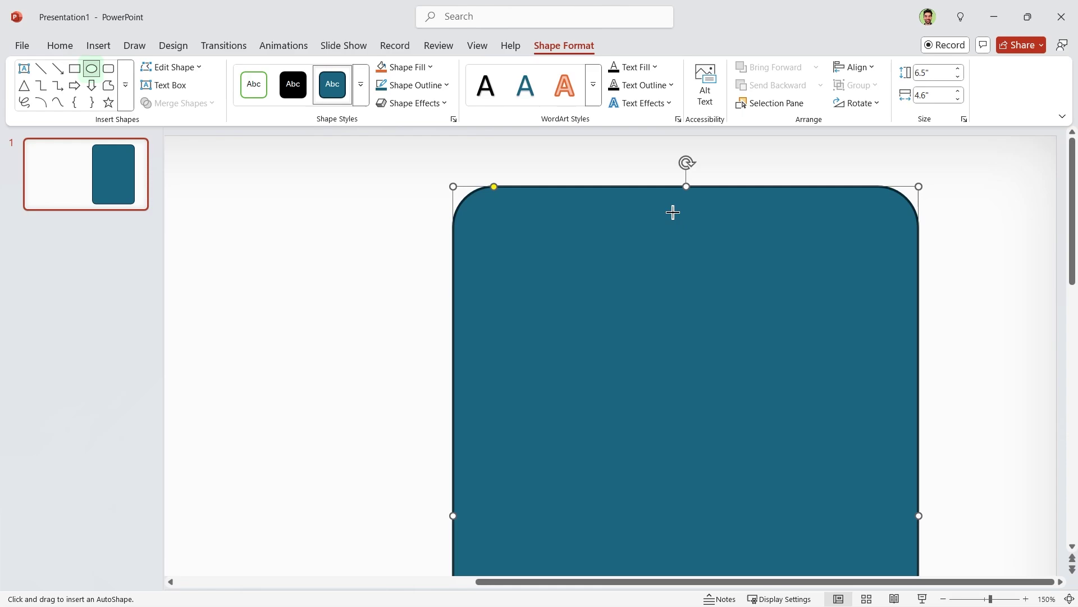
pyautogui.moveTo(691, 228); pyautogui.dragTo(691, 229)
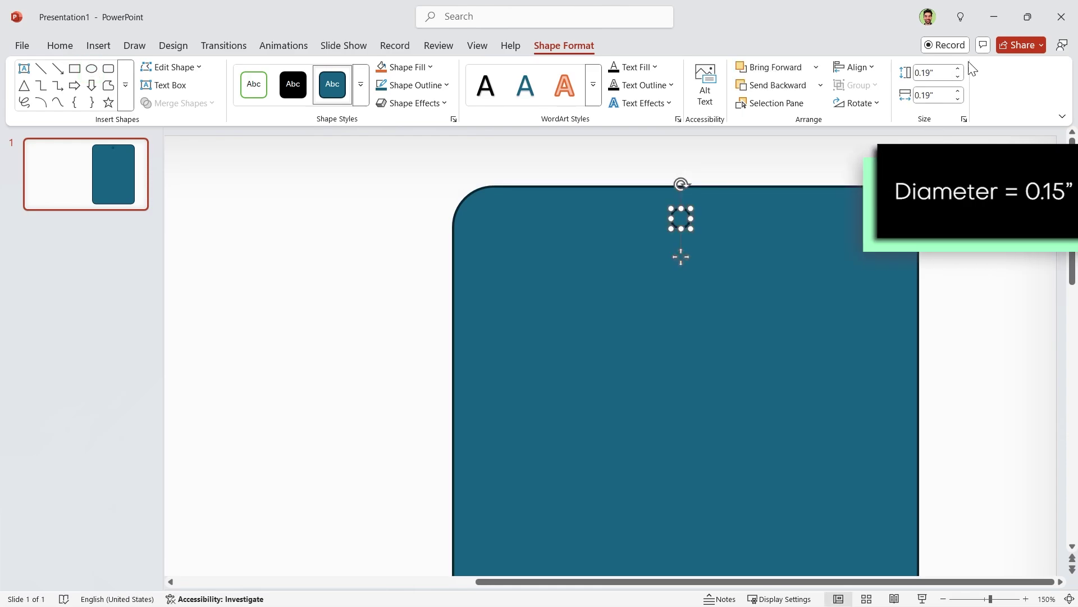
pyautogui.click(939, 74)
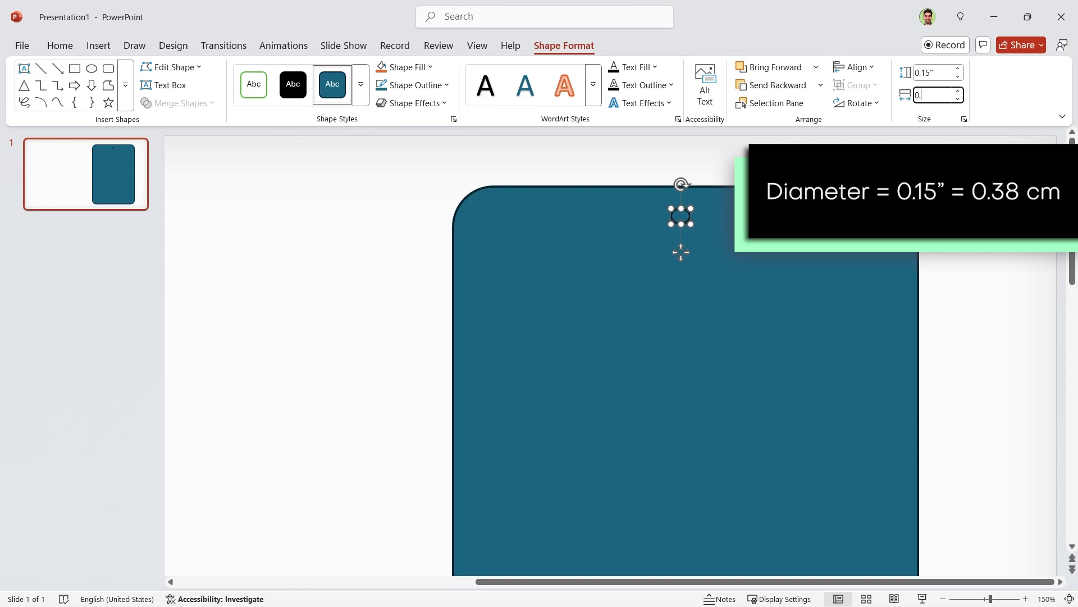
pyautogui.press('Return')
pyautogui.keyDown('shift'); pyautogui.click(750, 281); pyautogui.keyUp('shift')
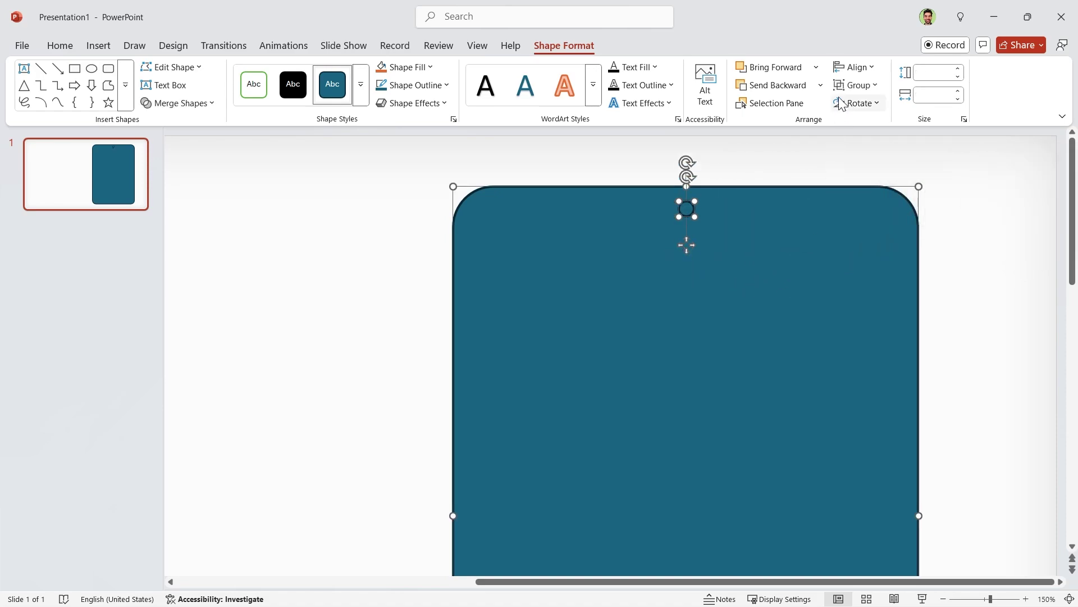
pyautogui.click(849, 70)
pyautogui.click(880, 106)
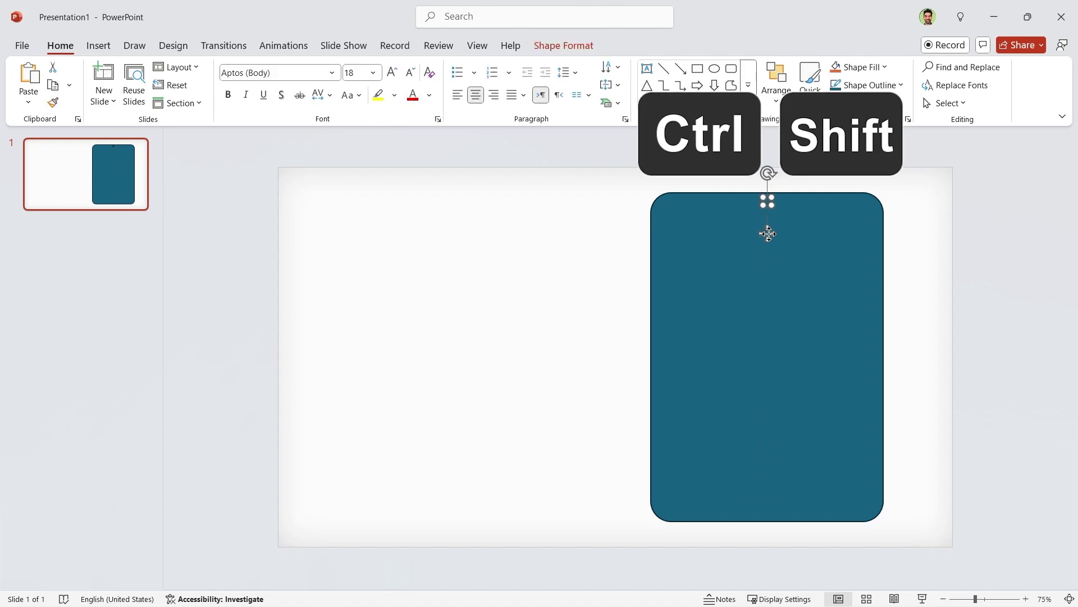
# - Duplicate the circle to the tablet's bottom, resize it to 0.35", and centre it horizontally
pyautogui.moveTo(773, 311); pyautogui.dragTo(805, 544)
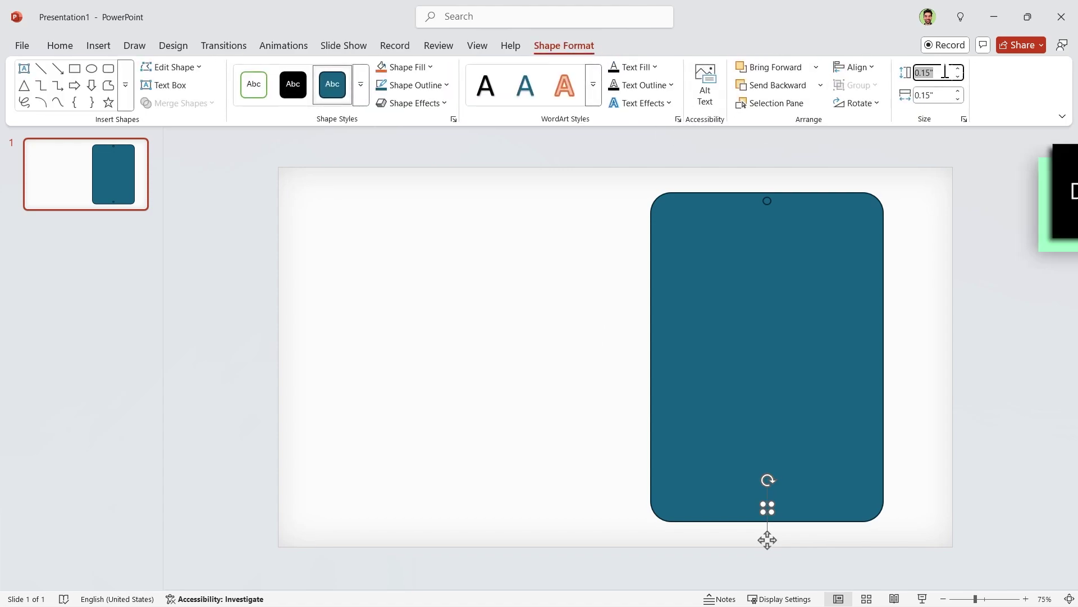
pyautogui.write('0.')
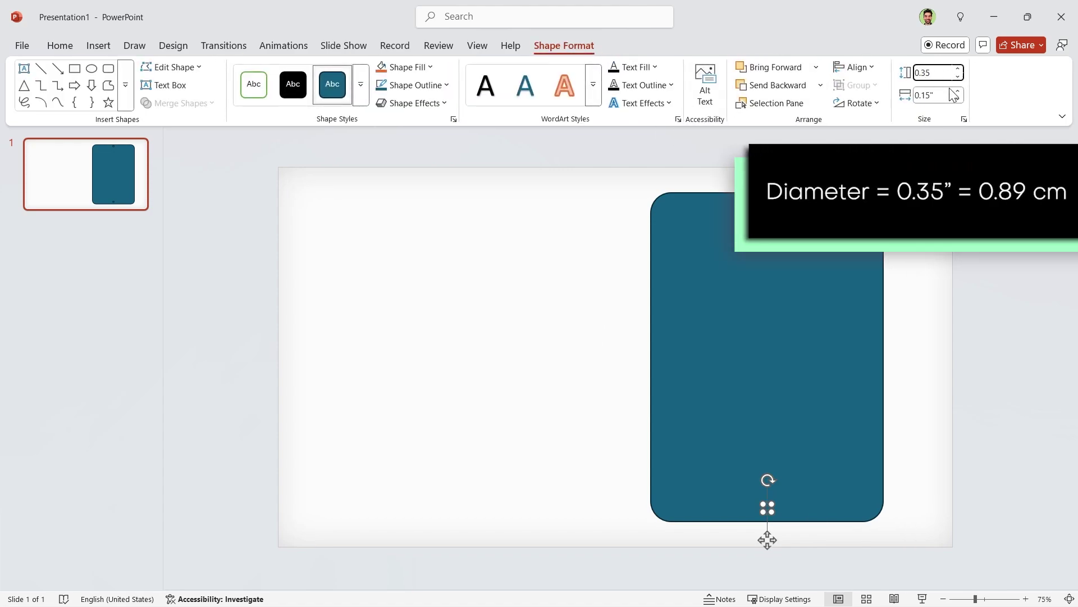
pyautogui.click(941, 95)
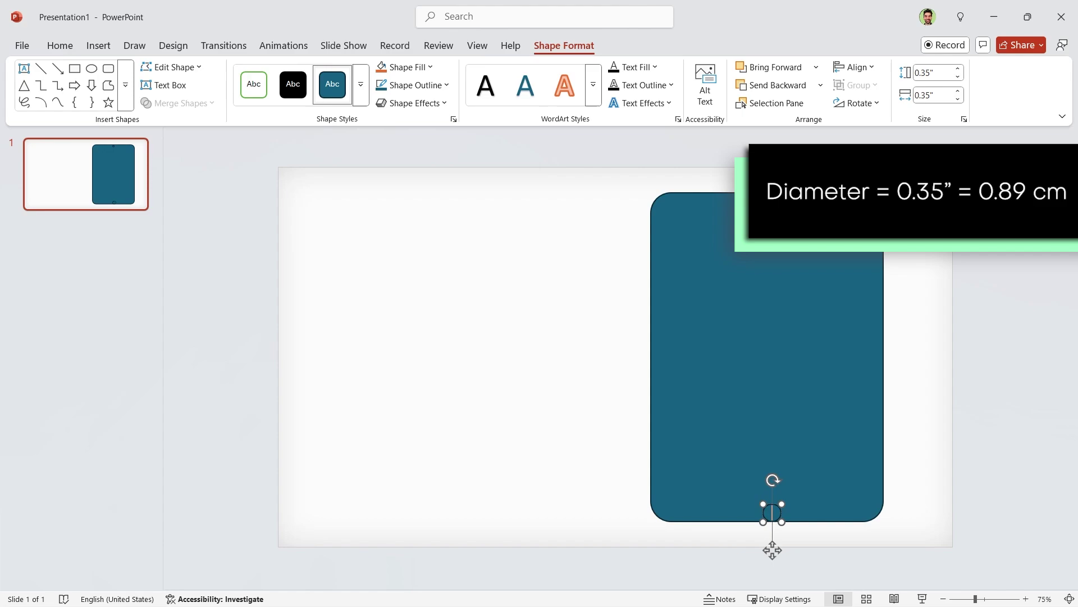
pyautogui.moveTo(773, 550); pyautogui.dragTo(770, 544)
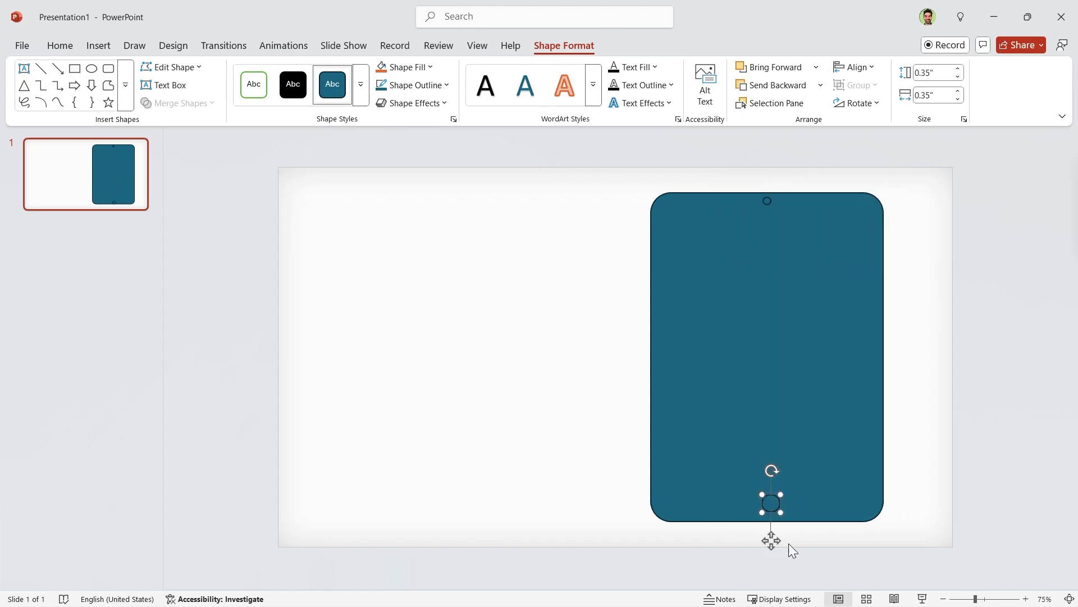
pyautogui.keyDown('shift'); pyautogui.click(821, 498); pyautogui.keyUp('shift')
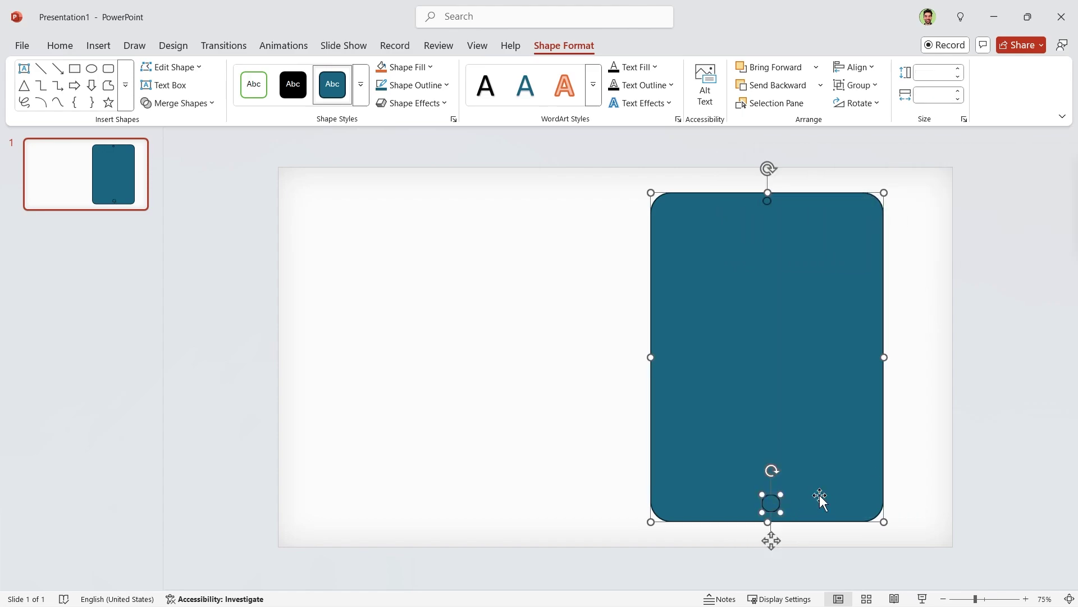
pyautogui.click(867, 72)
pyautogui.click(890, 107)
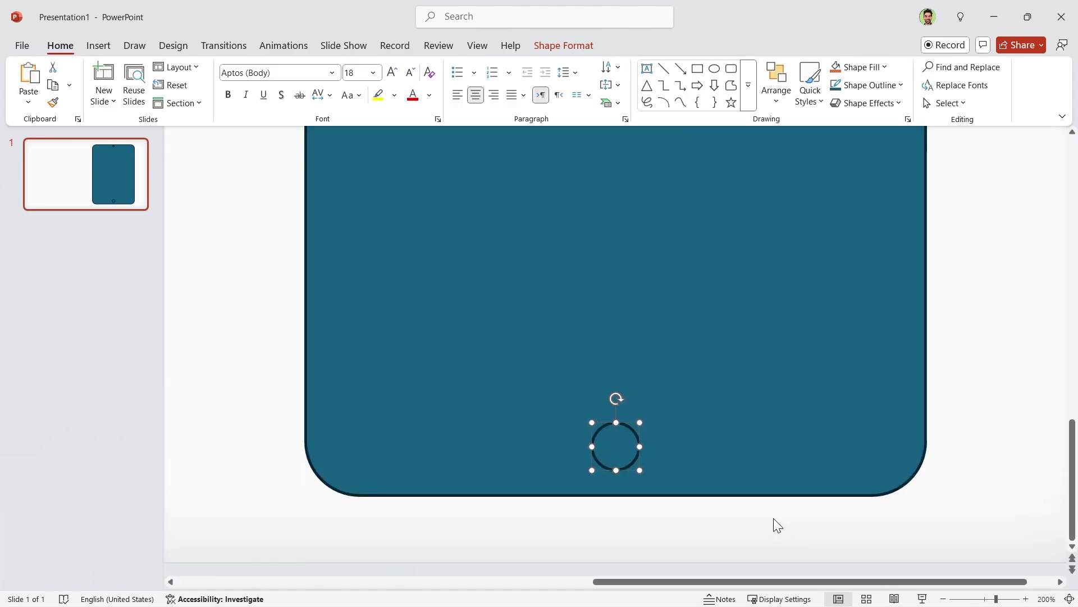
pyautogui.keyDown('ctrl'); pyautogui.scroll(5, 774, 520); pyautogui.keyUp('ctrl')
pyautogui.moveTo(621, 393); pyautogui.dragTo(631, 406)
pyautogui.press('Escape')
# - Draw a small square inside the home button circle and centre it both vertically and horizontally
pyautogui.click(732, 72)
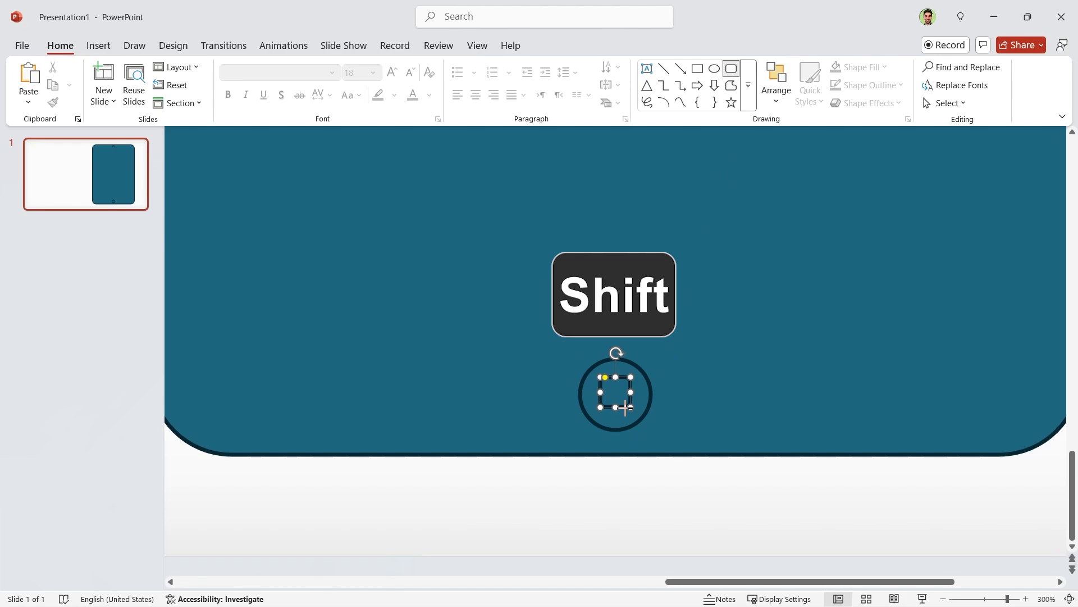
pyautogui.click(663, 486)
pyautogui.moveTo(540, 498); pyautogui.dragTo(697, 296)
pyautogui.click(577, 48)
pyautogui.click(856, 68)
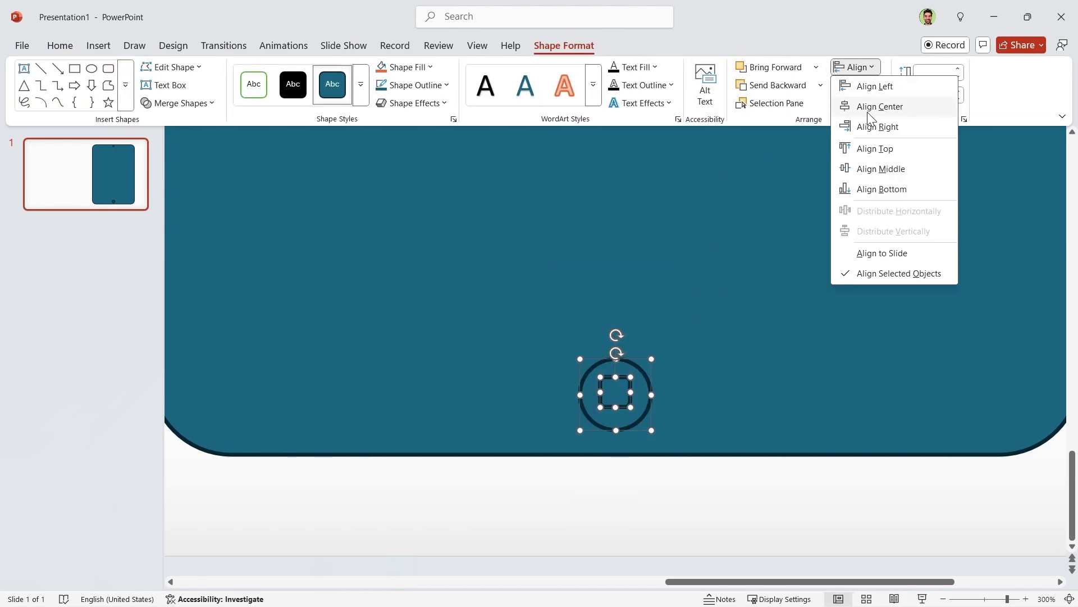
pyautogui.click(880, 168)
pyautogui.click(856, 68)
pyautogui.click(873, 108)
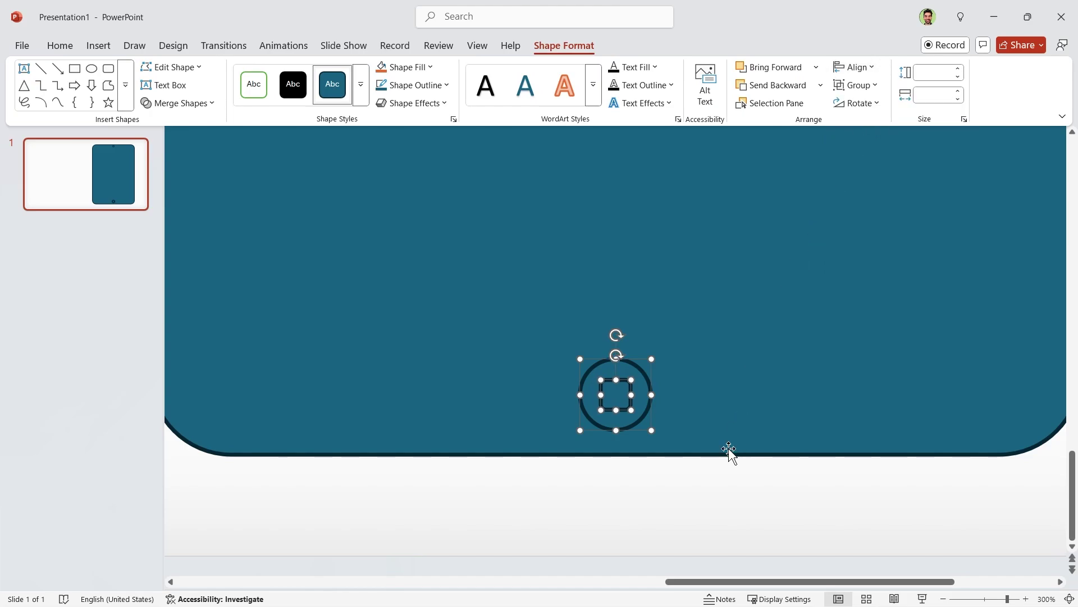
pyautogui.click(681, 509)
pyautogui.scroll(-5, 681, 509)
# - Draw a 5.5" by 4" screen rectangle and centre it inside the tablet
pyautogui.click(699, 73)
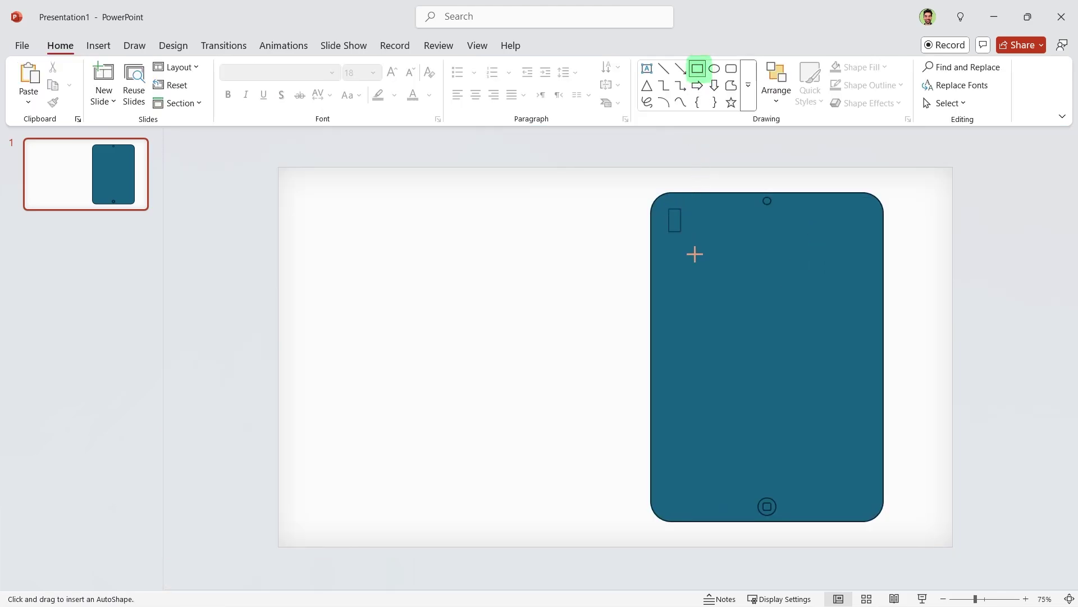
pyautogui.moveTo(695, 254); pyautogui.dragTo(864, 482)
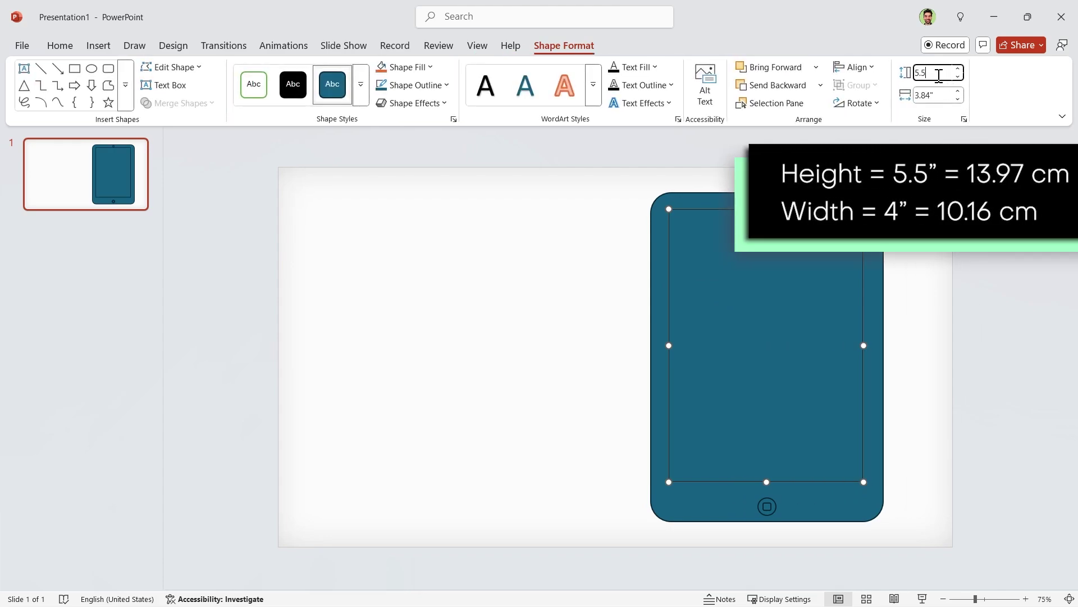
pyautogui.click(938, 91)
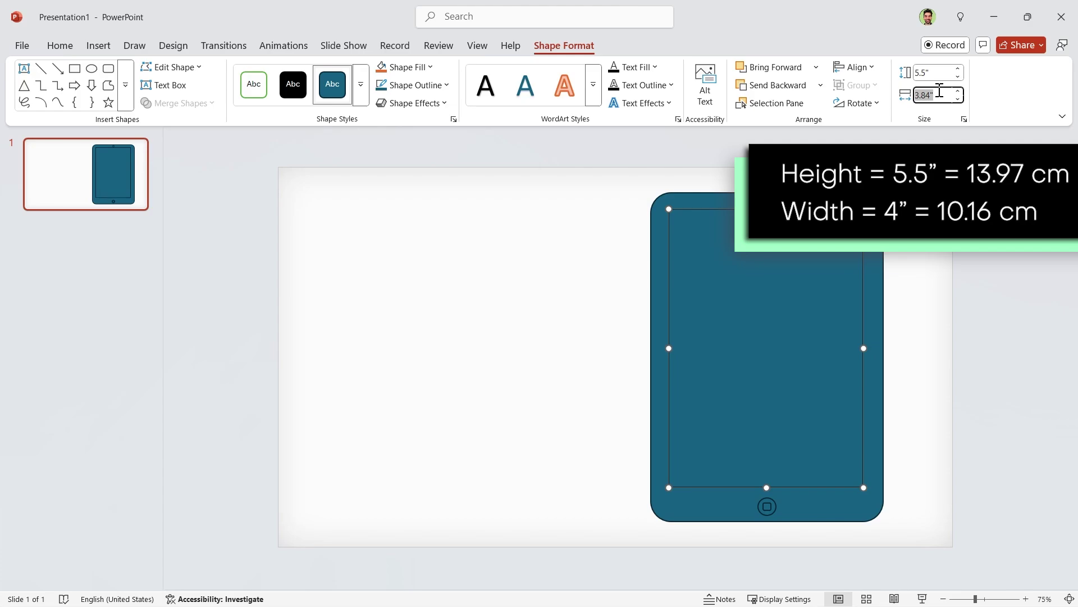
pyautogui.write('4')
pyautogui.press('Return')
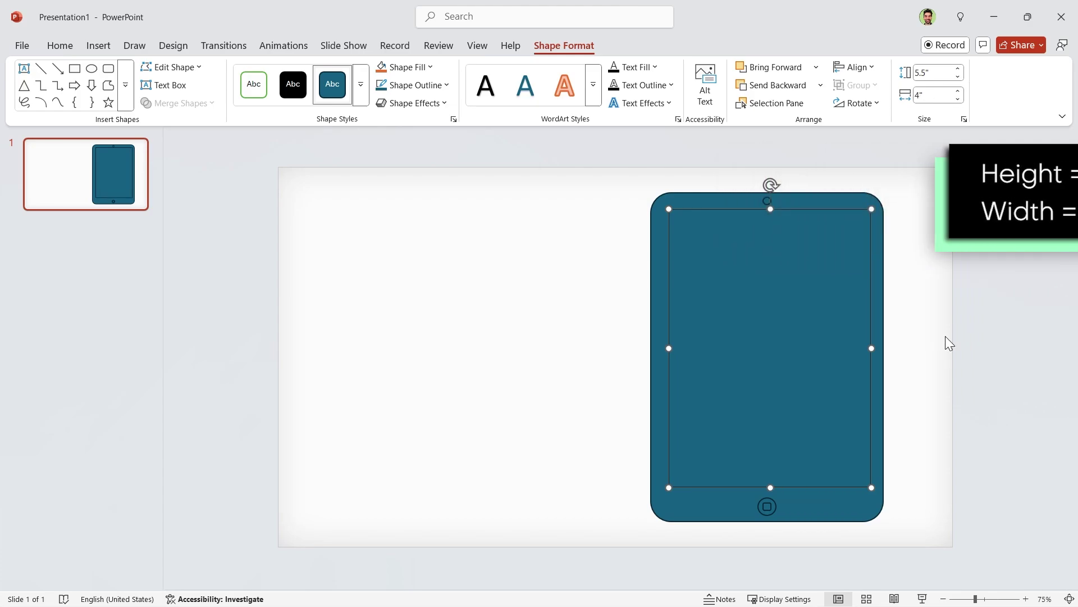
pyautogui.keyDown('shift'); pyautogui.click(842, 502); pyautogui.keyUp('shift')
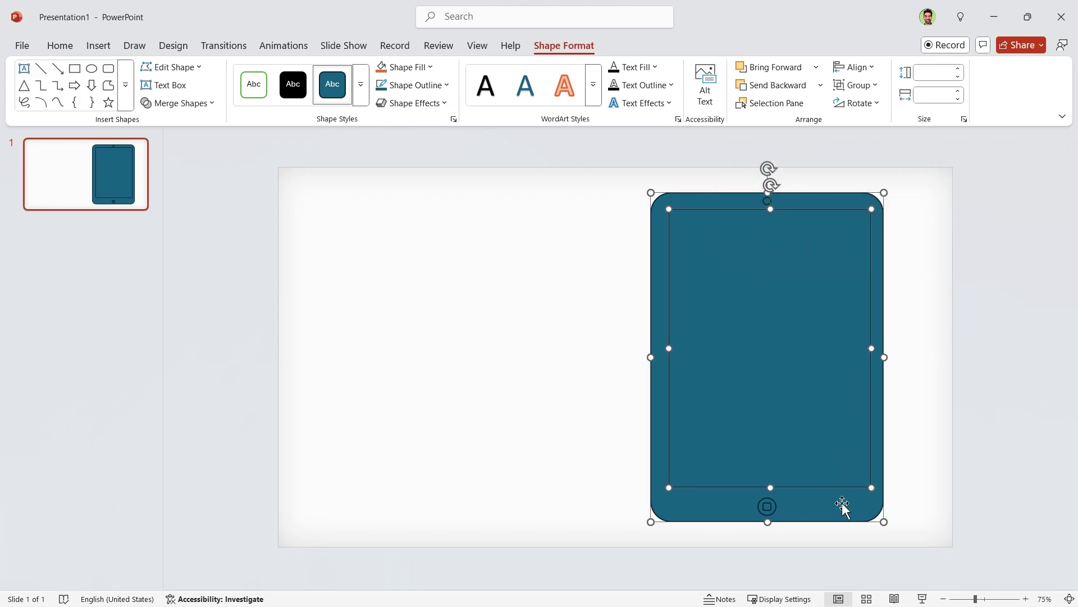
pyautogui.click(851, 68)
pyautogui.click(876, 106)
pyautogui.click(639, 551)
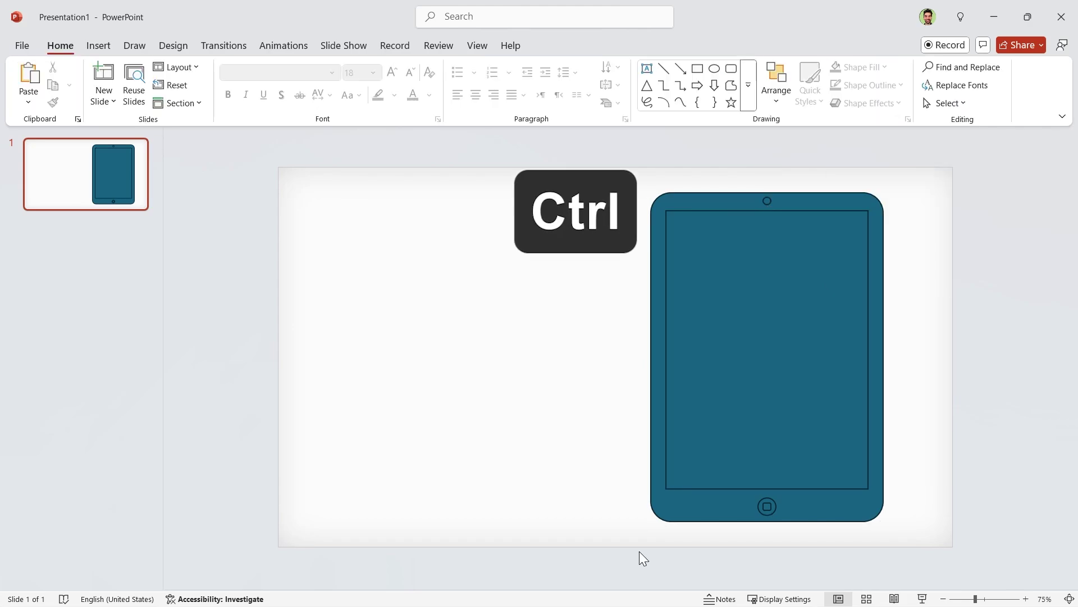
# - Check the merge shape options for tablet and screen, then undo moving the screen rectangle
pyautogui.click(667, 514)
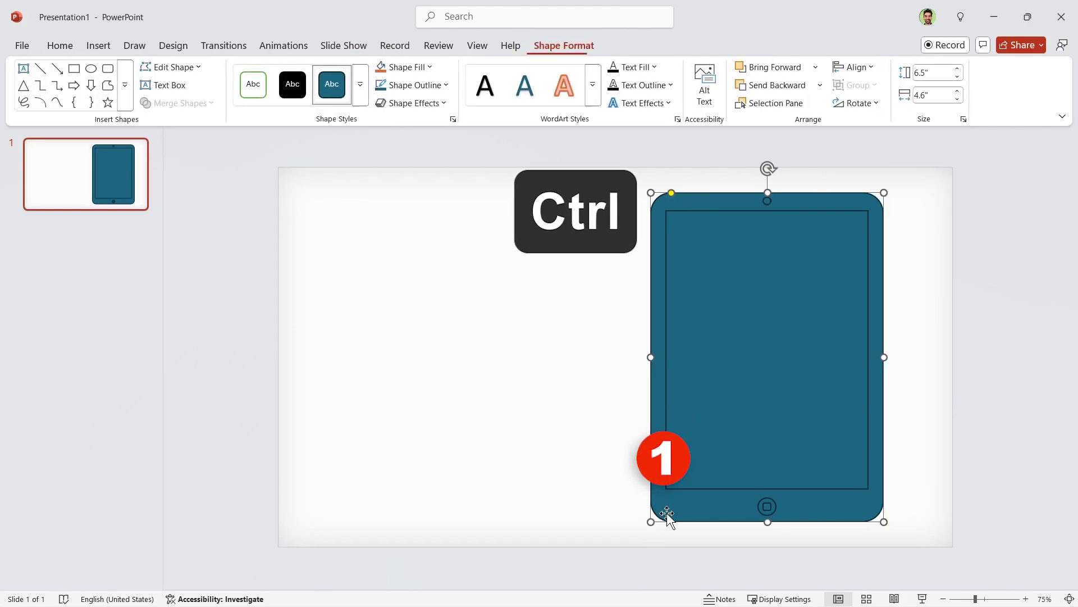
pyautogui.keyDown('ctrl'); pyautogui.click(718, 418); pyautogui.keyUp('ctrl')
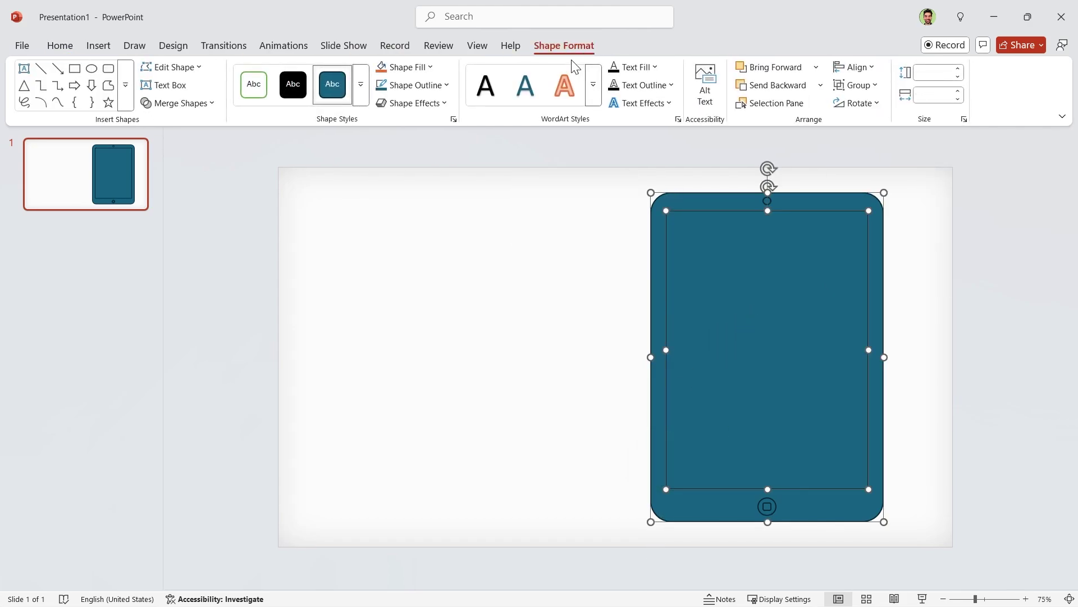
pyautogui.click(189, 109)
pyautogui.click(224, 181)
pyautogui.click(508, 373)
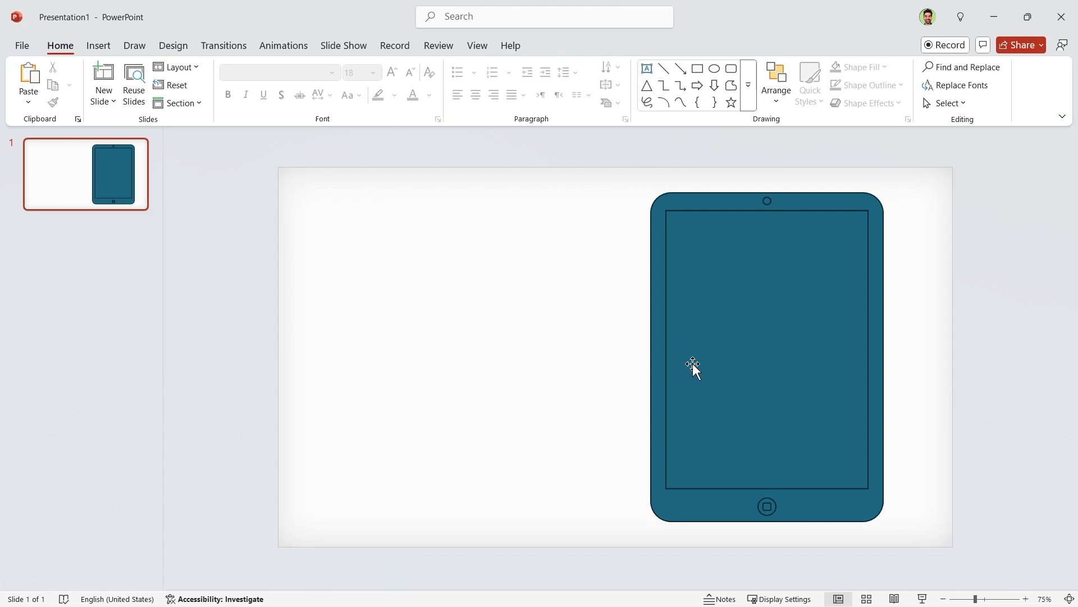
pyautogui.click(693, 363)
pyautogui.moveTo(693, 363); pyautogui.dragTo(447, 364)
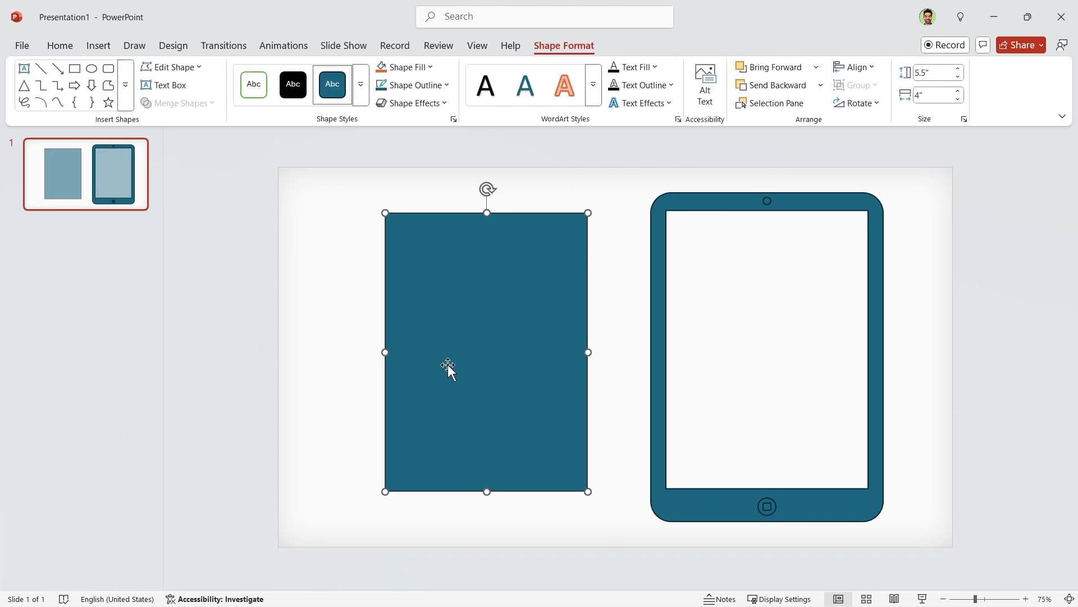
pyautogui.hotkey('ctrl', 'z')
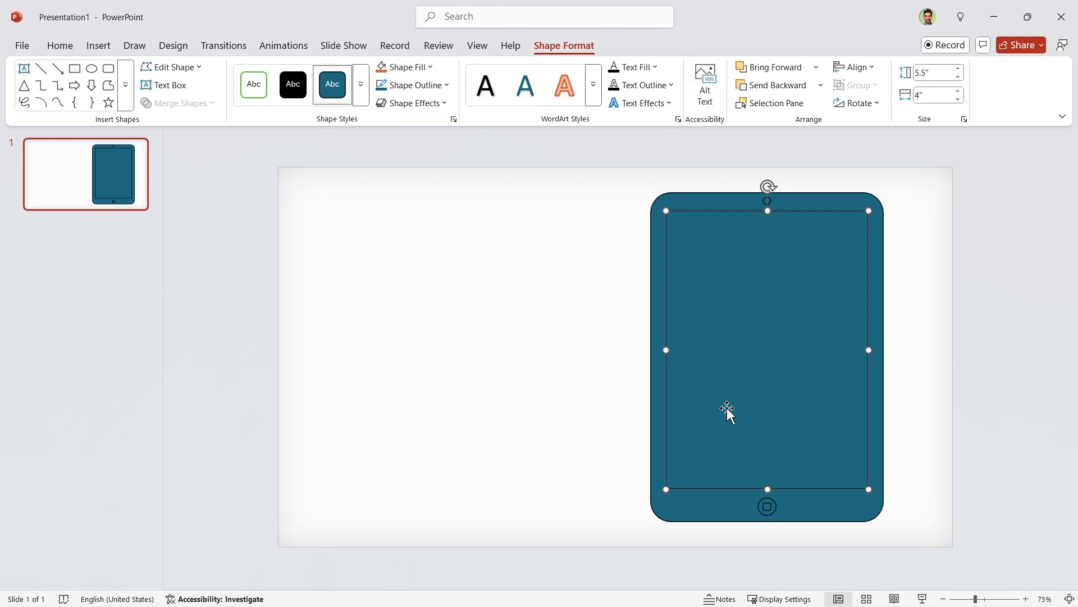
# - Marquee-select all the tablet's shapes and lock them in place
pyautogui.moveTo(575, 150); pyautogui.dragTo(992, 591)
pyautogui.rightClick(811, 450)
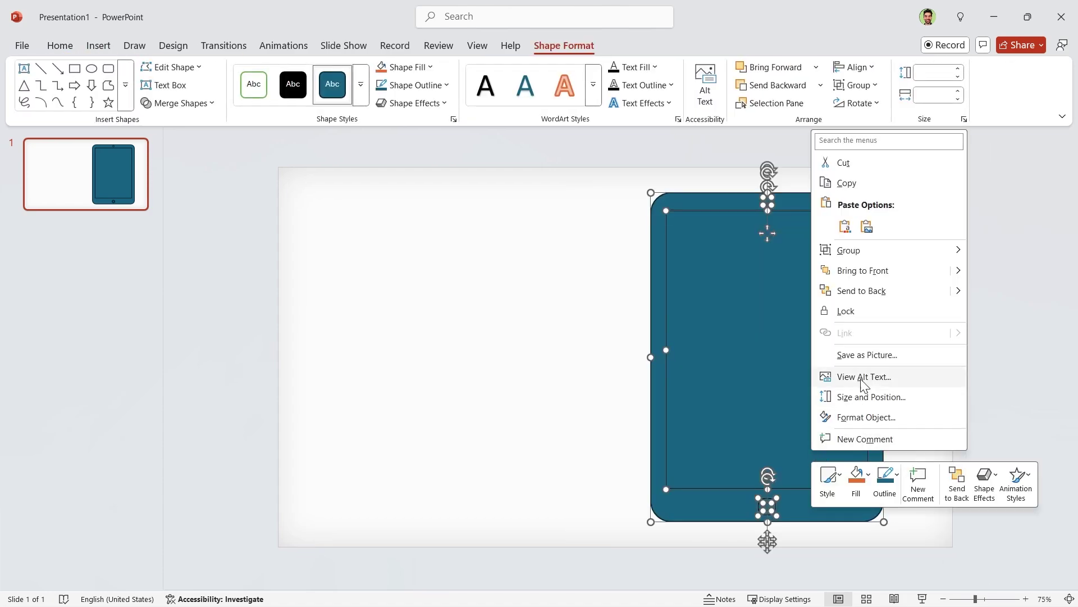
pyautogui.click(870, 319)
pyautogui.click(980, 423)
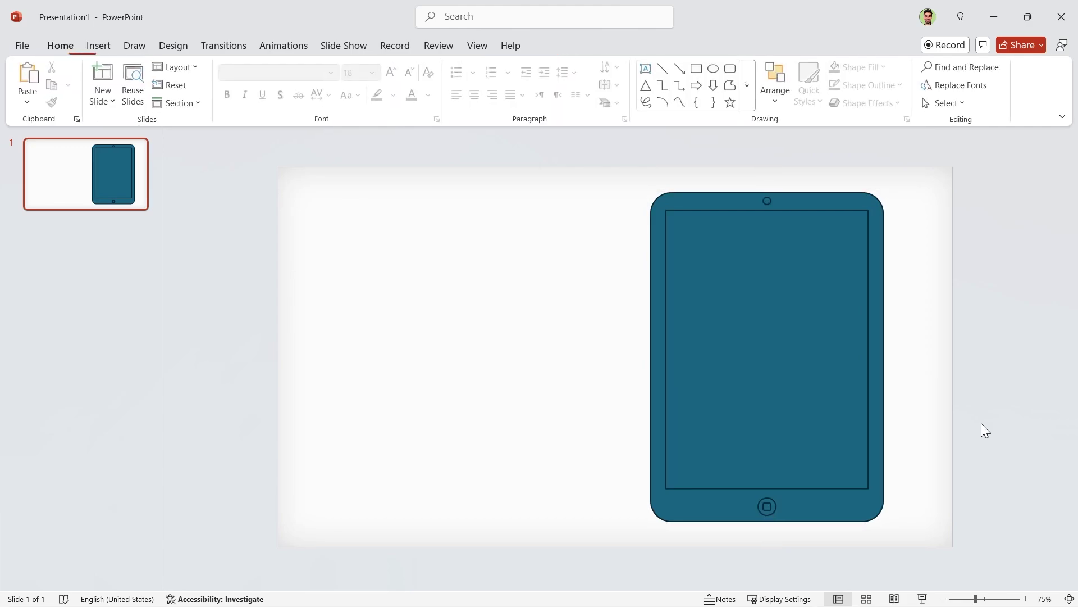
pyautogui.click(691, 400)
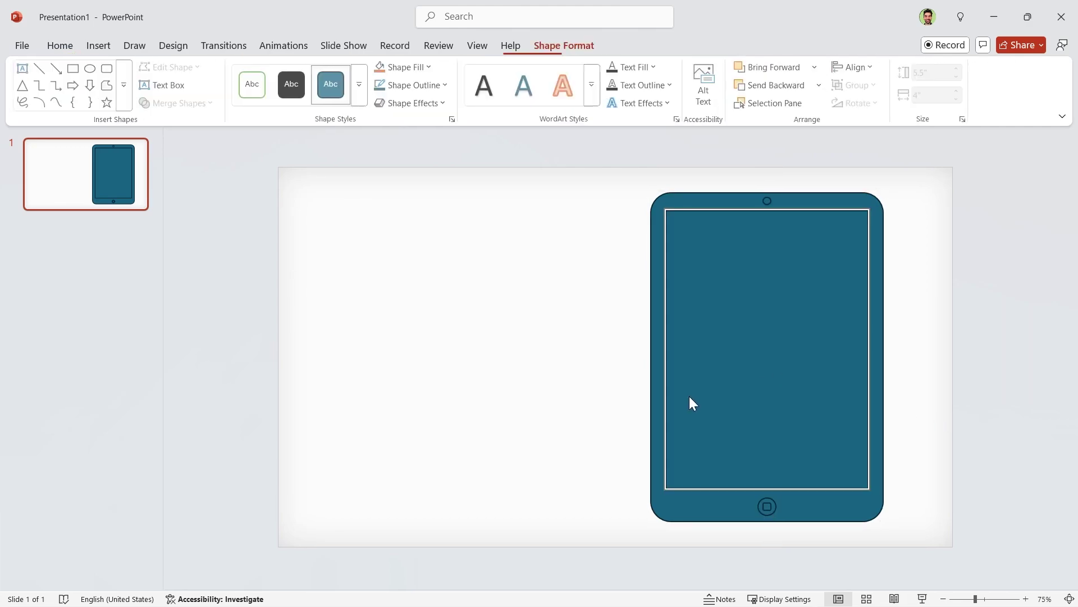
pyautogui.click(726, 511)
pyautogui.click(527, 462)
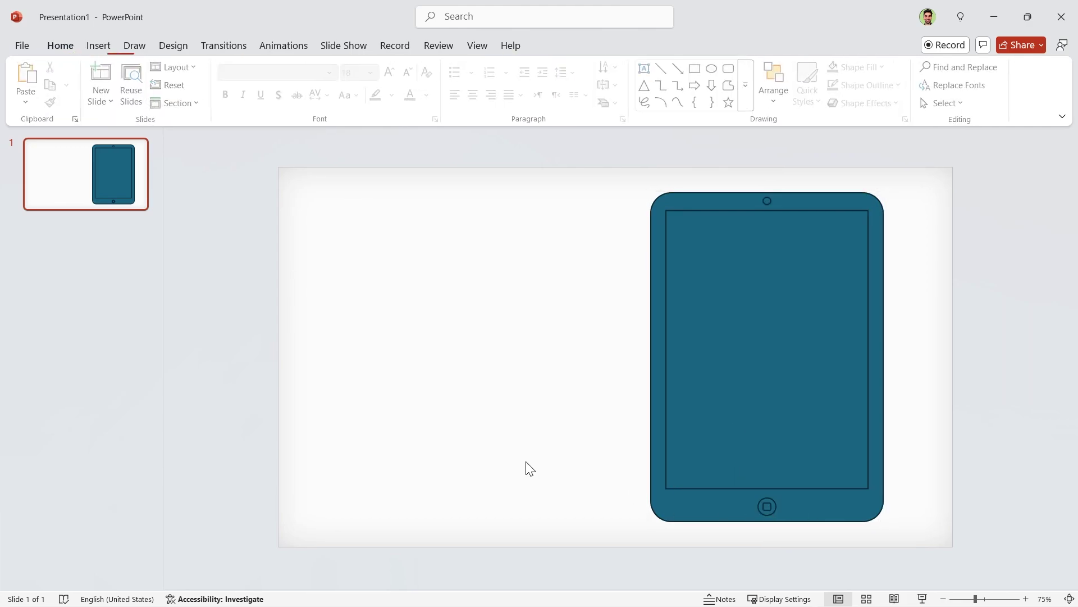
# - Fill the tablet body black and remove its outline
pyautogui.click(672, 512)
pyautogui.click(413, 67)
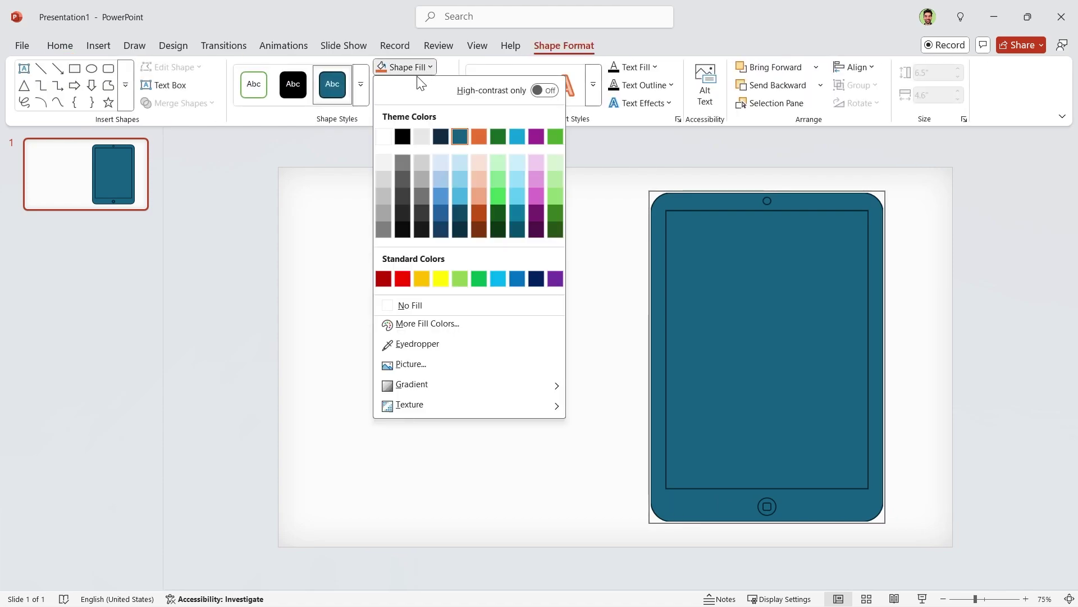
pyautogui.click(403, 137)
pyautogui.click(413, 84)
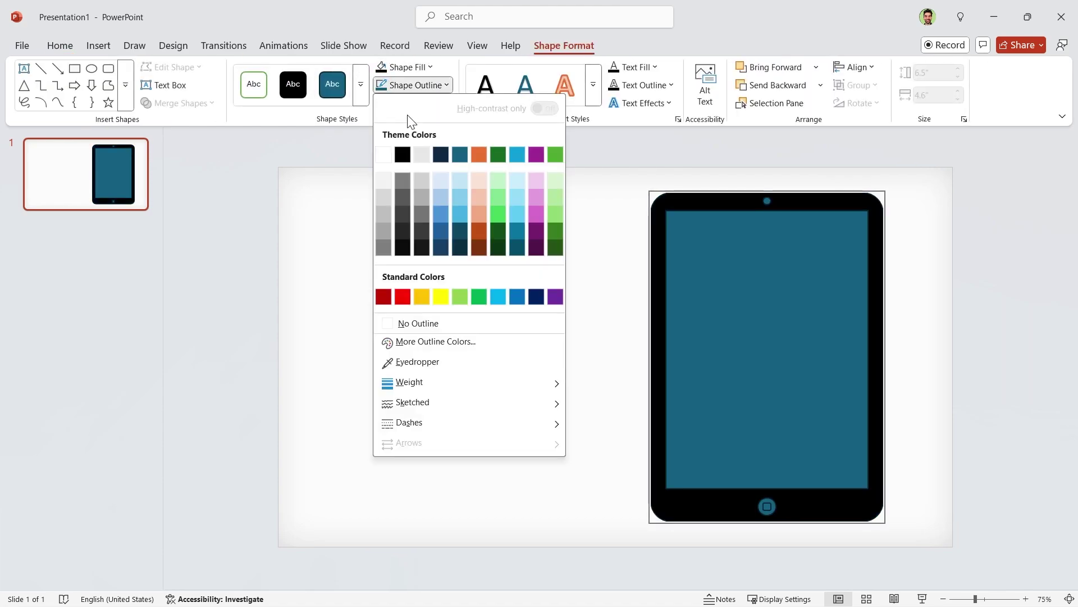
pyautogui.click(437, 326)
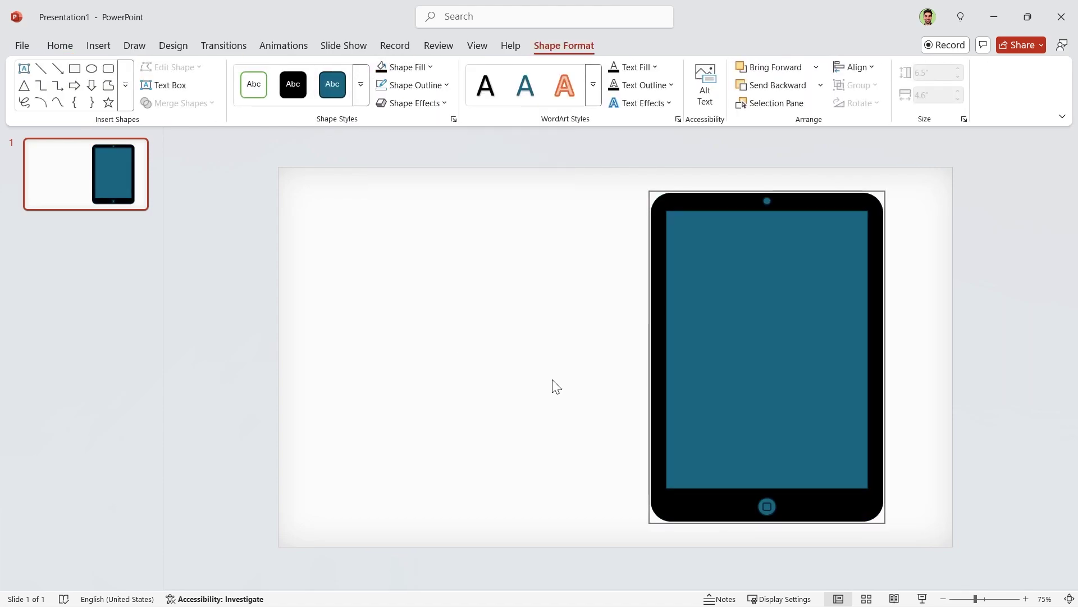
# - Give the camera circle a dark grey fill
pyautogui.click(768, 201)
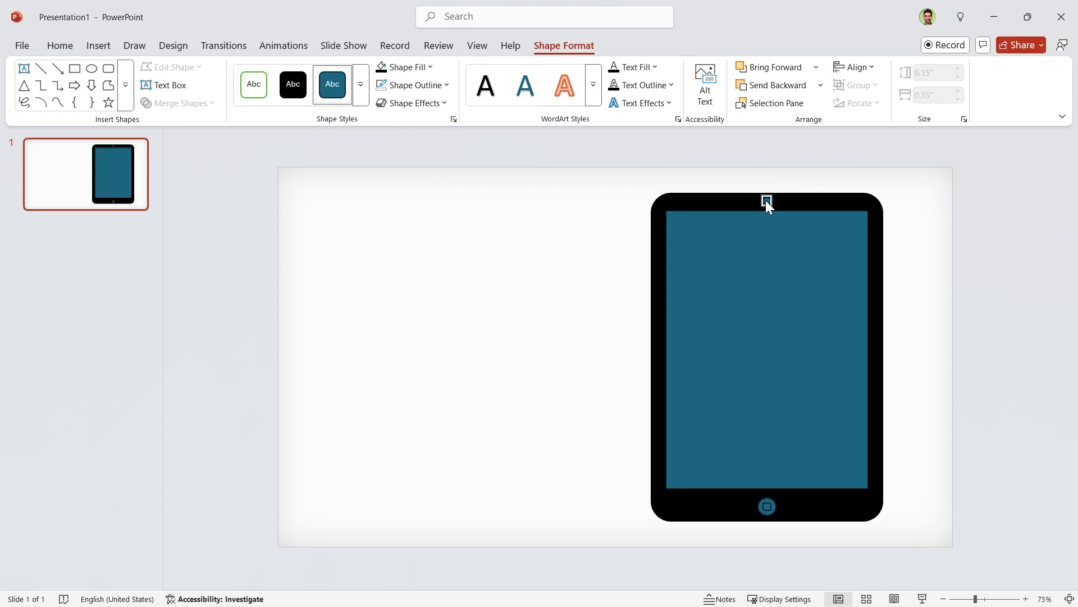
pyautogui.click(431, 69)
pyautogui.click(406, 212)
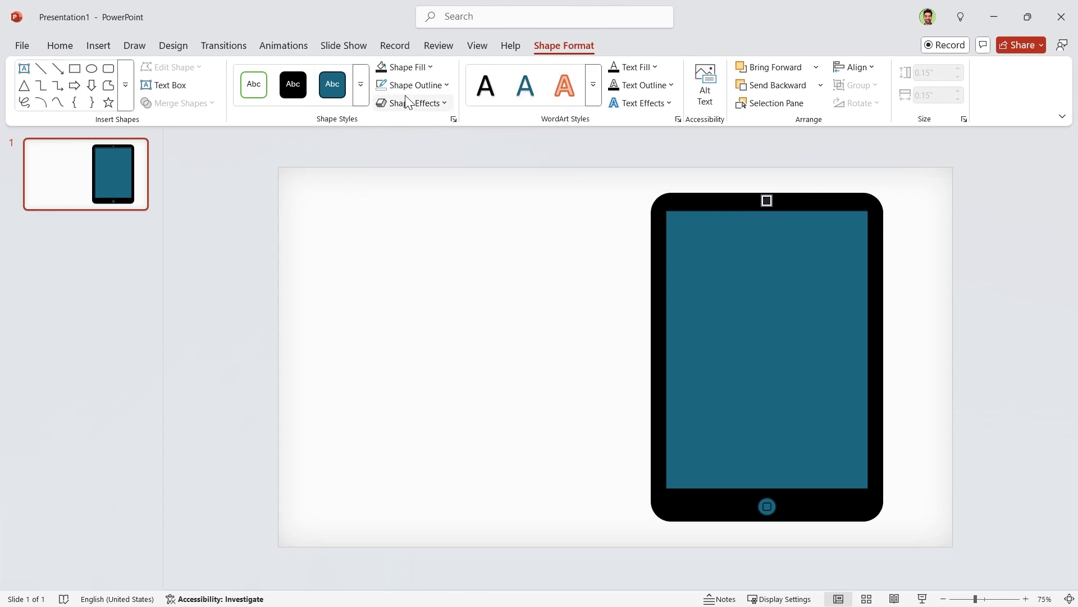
pyautogui.scroll(6, 775, 540)
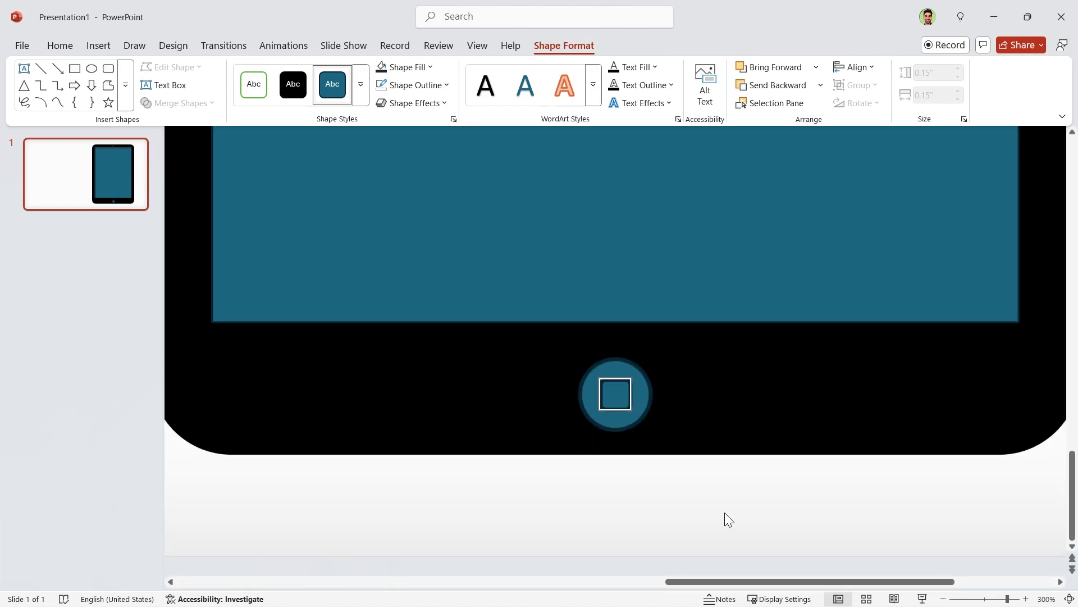
pyautogui.click(646, 500)
pyautogui.moveTo(531, 481); pyautogui.dragTo(734, 301)
# - Fill the selected home button shapes dark grey
pyautogui.click(564, 46)
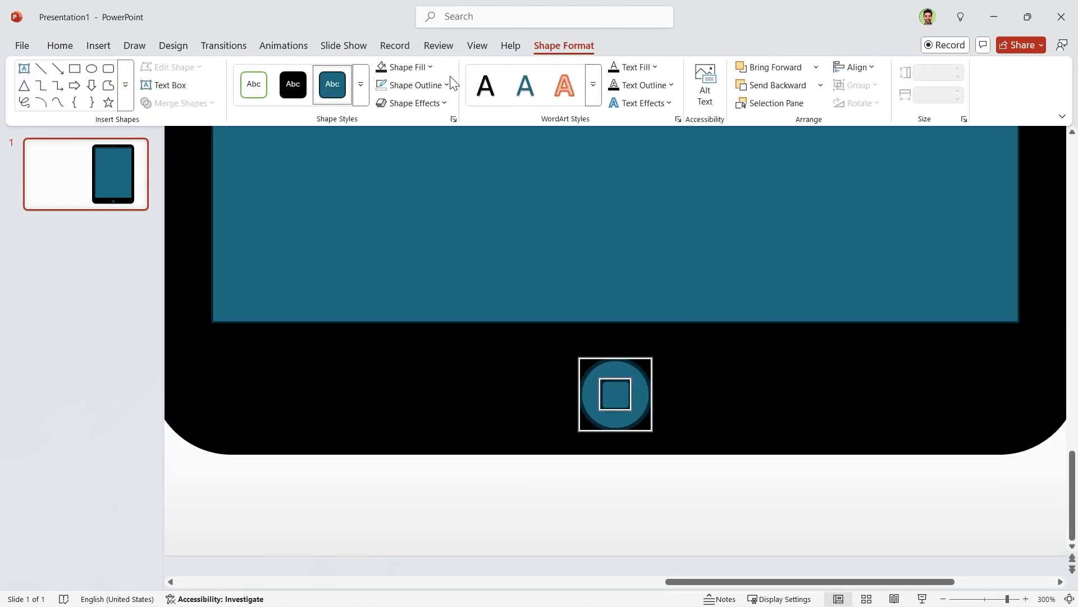
pyautogui.click(419, 69)
pyautogui.click(403, 214)
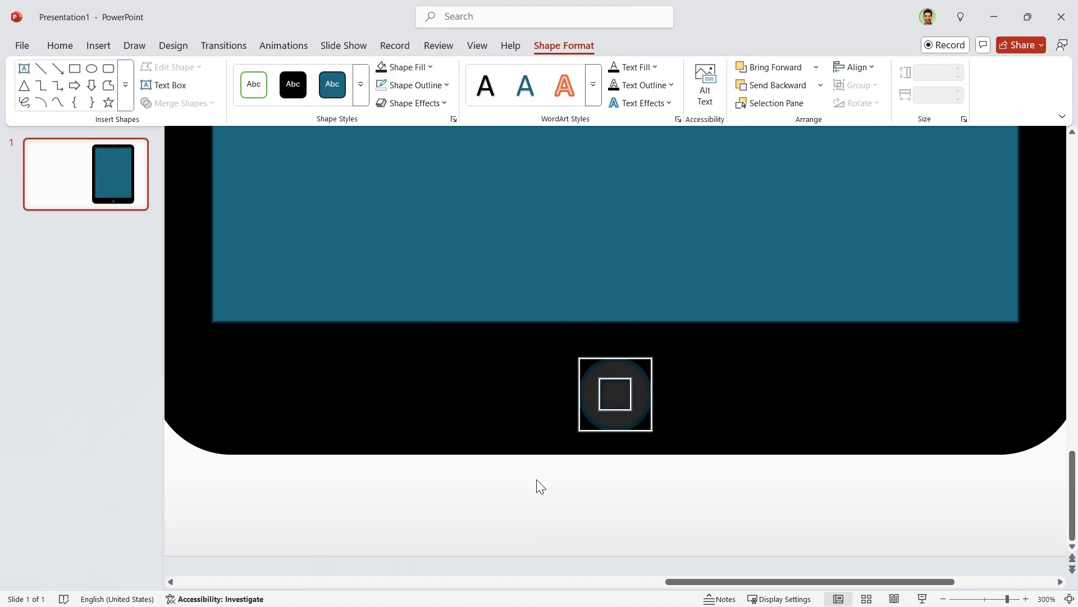
pyautogui.click(537, 487)
# - Give the home button's inner square a light grey outline
pyautogui.click(586, 400)
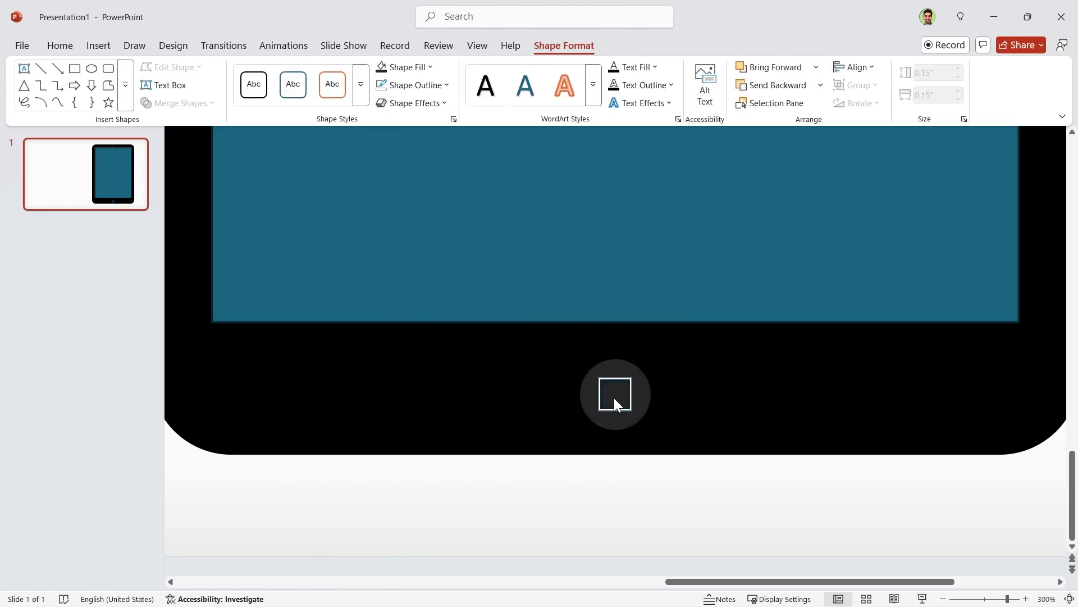
pyautogui.click(435, 87)
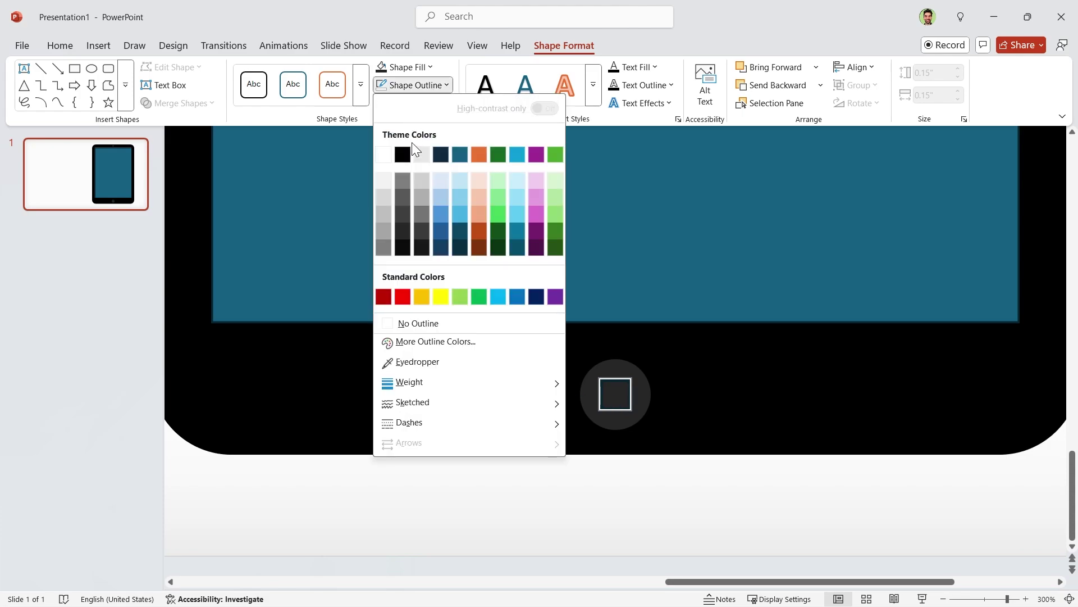
pyautogui.click(404, 181)
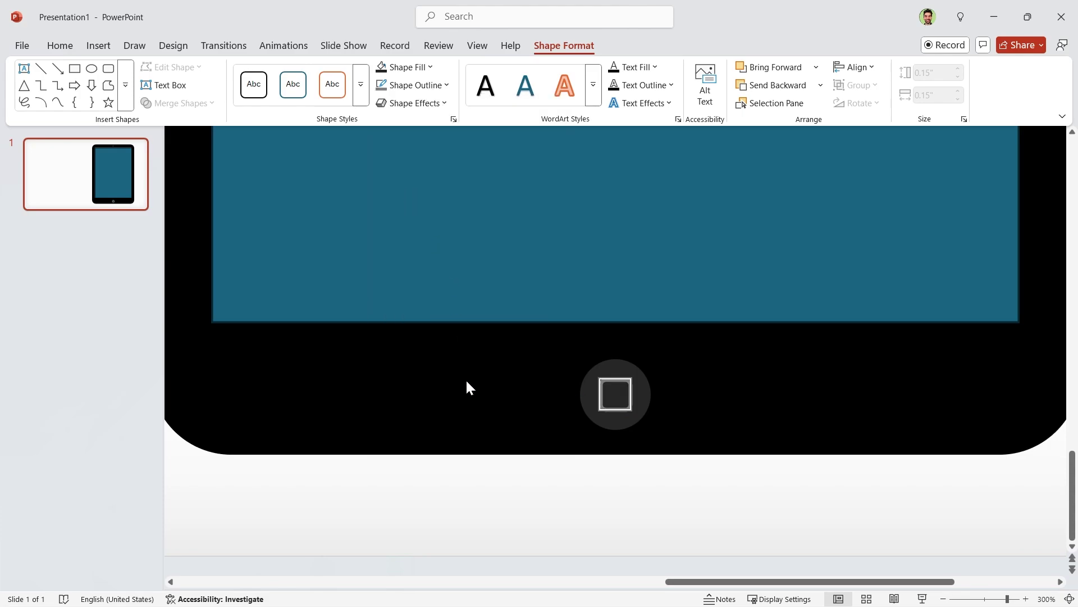
pyautogui.click(441, 85)
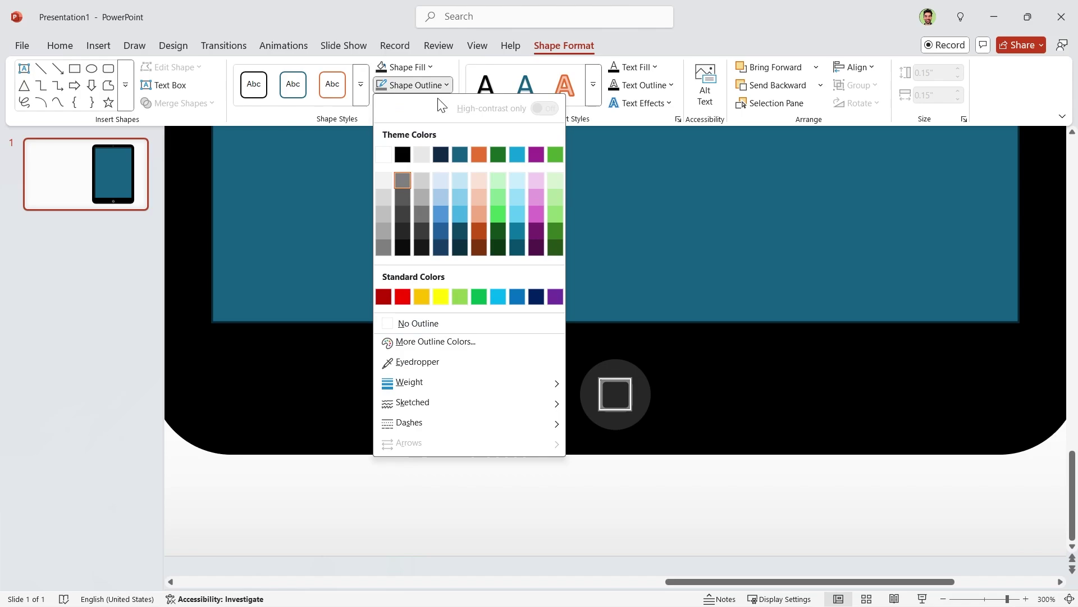
pyautogui.moveTo(454, 381)
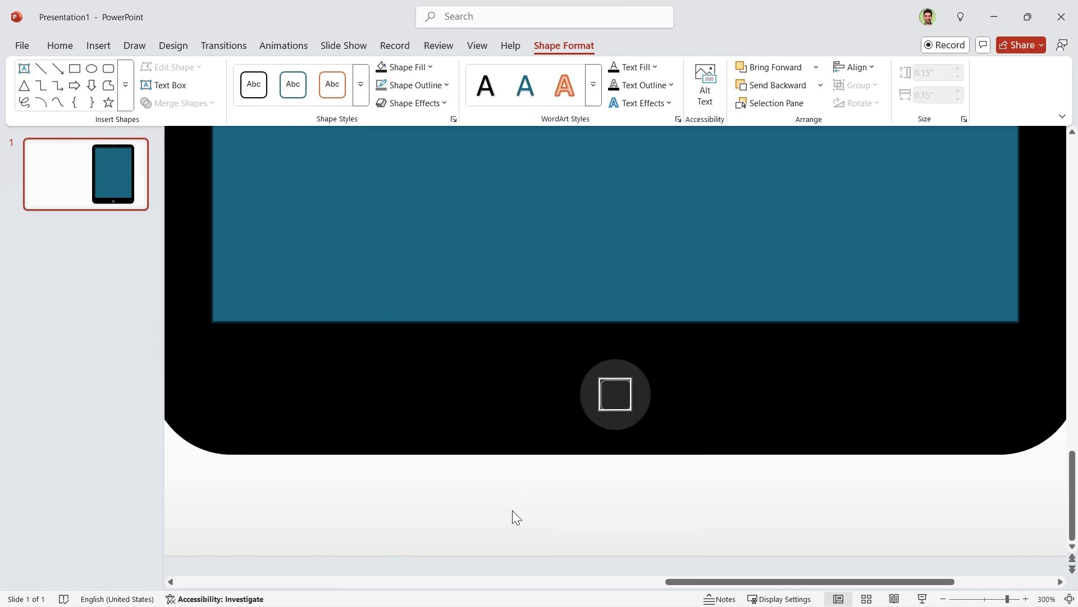
pyautogui.click(513, 510)
pyautogui.scroll(-10, 513, 510)
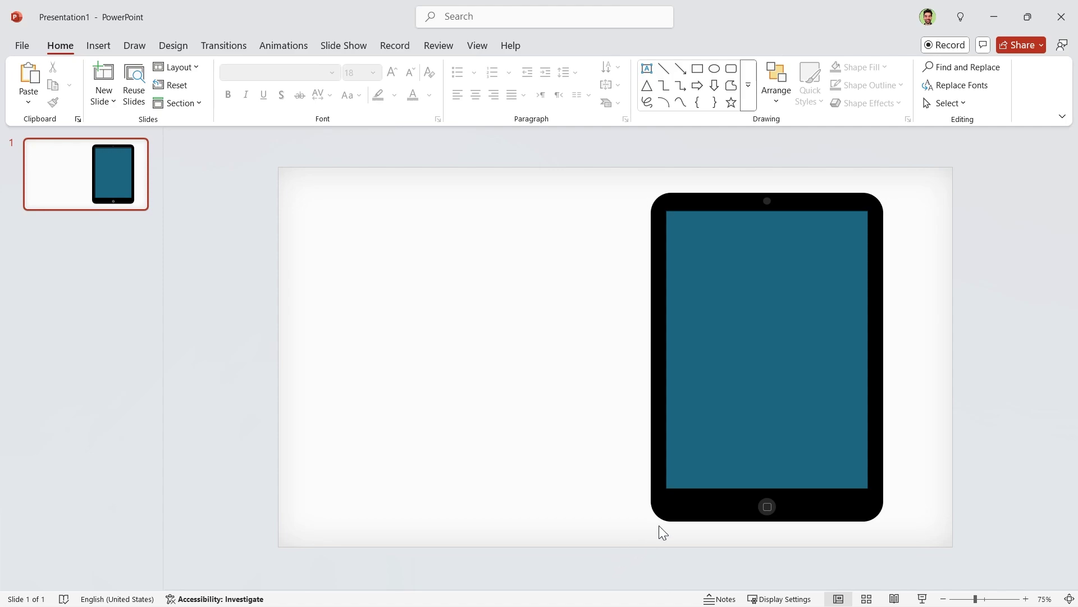
# - Use Format Shape's picture fill to put the portrait photo into the screen rectangle
pyautogui.click(711, 471)
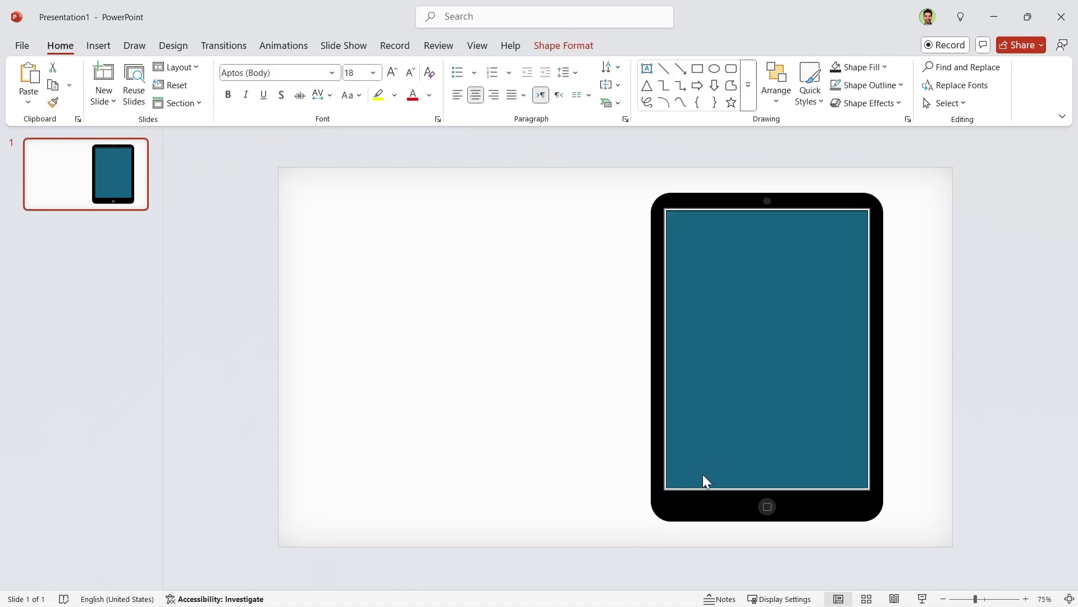
pyautogui.rightClick(693, 481)
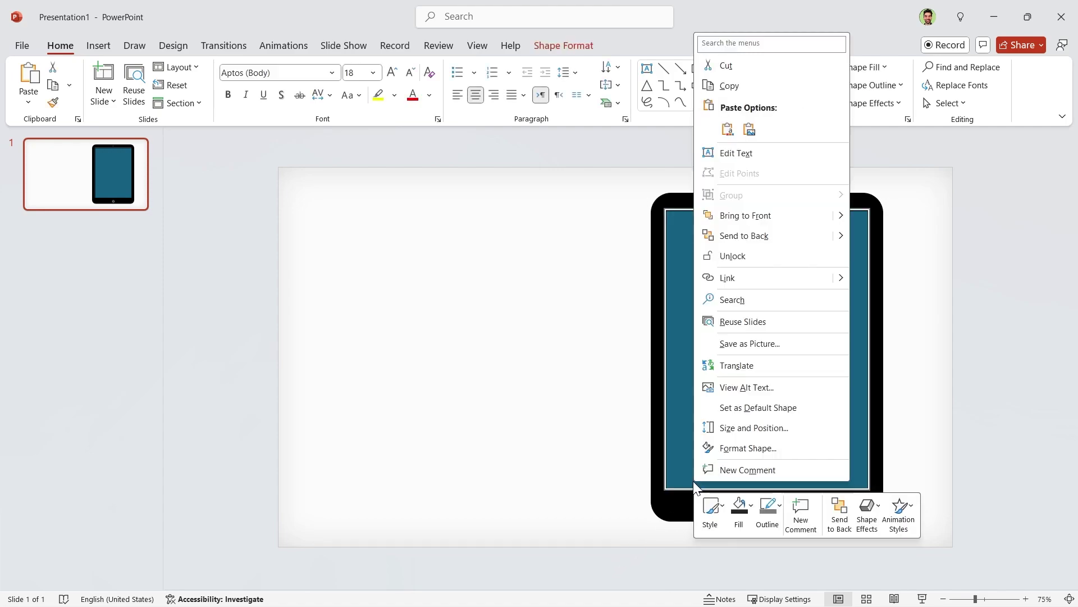
pyautogui.click(733, 450)
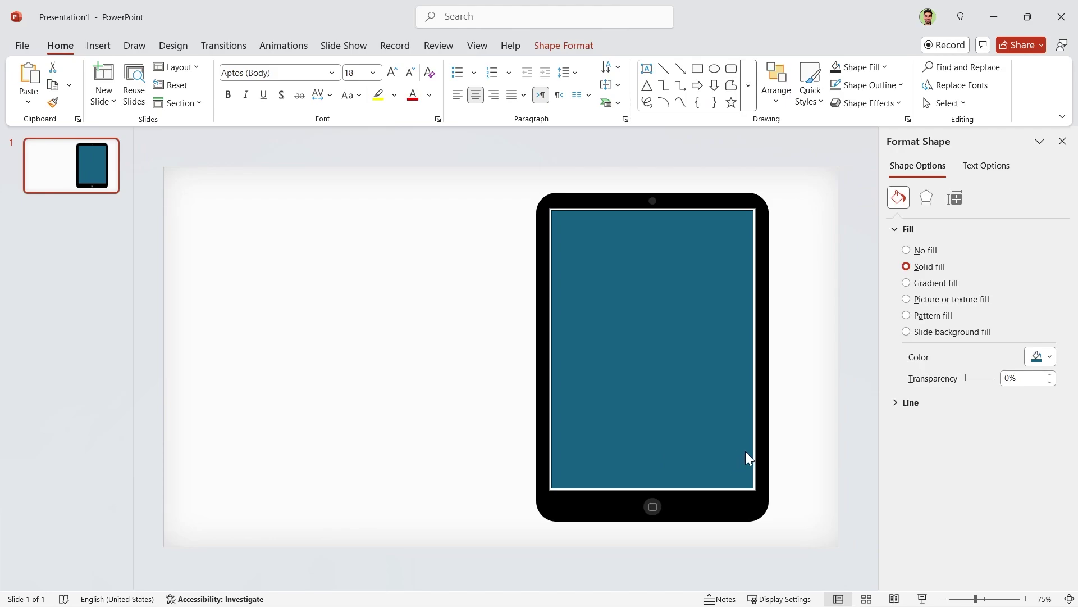
pyautogui.click(906, 299)
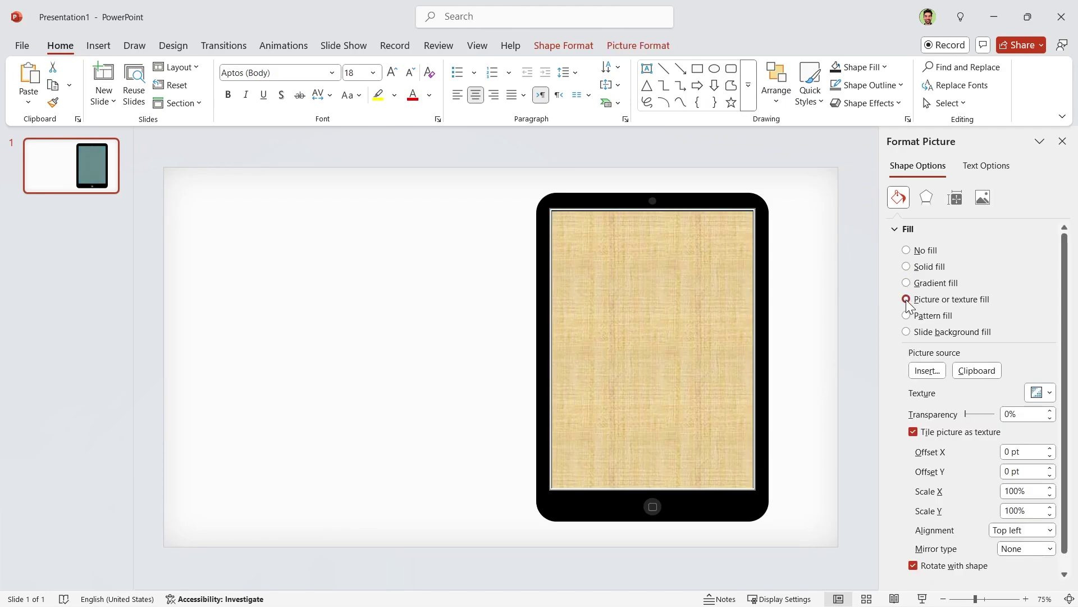
pyautogui.click(925, 371)
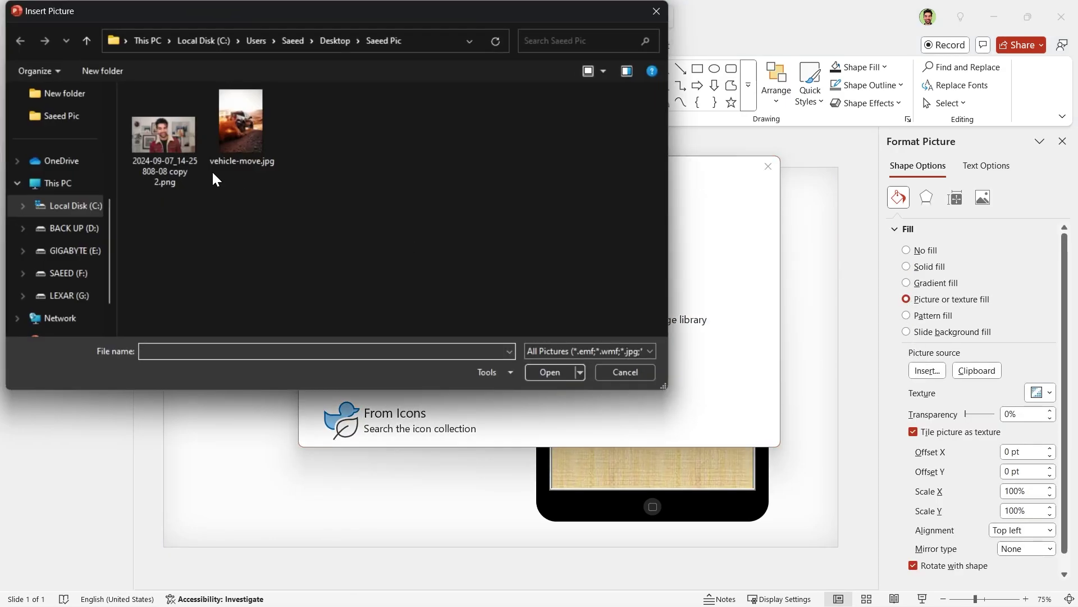
pyautogui.click(549, 372)
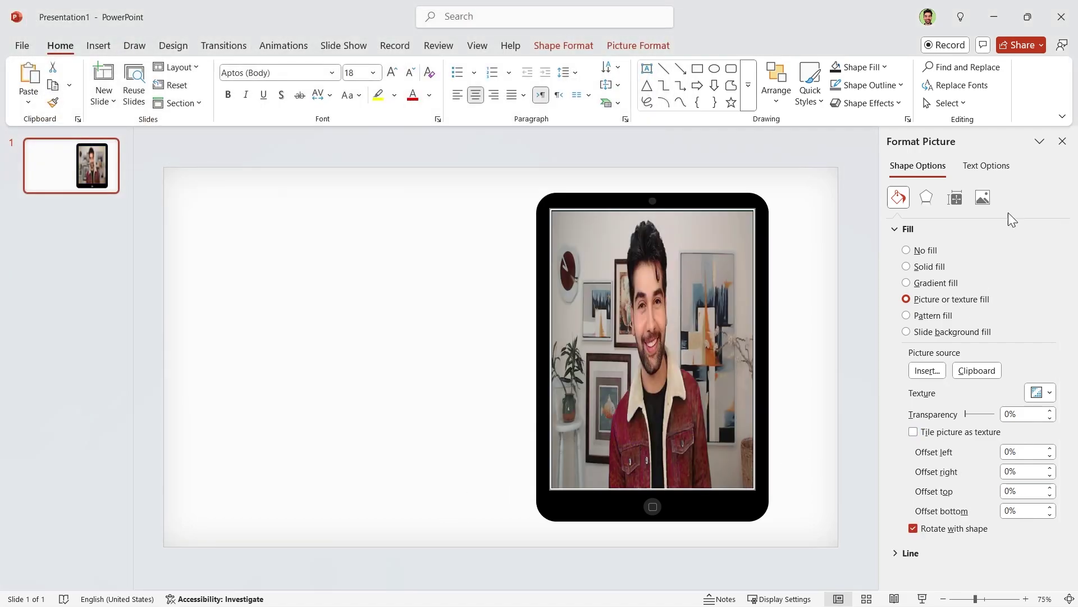
pyautogui.click(1063, 141)
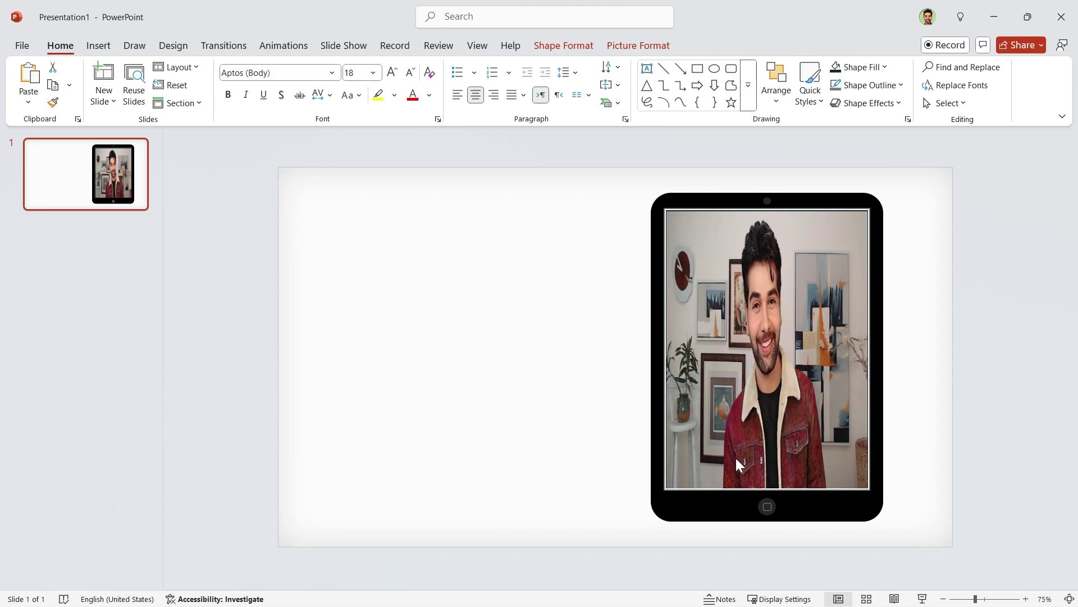
pyautogui.click(624, 46)
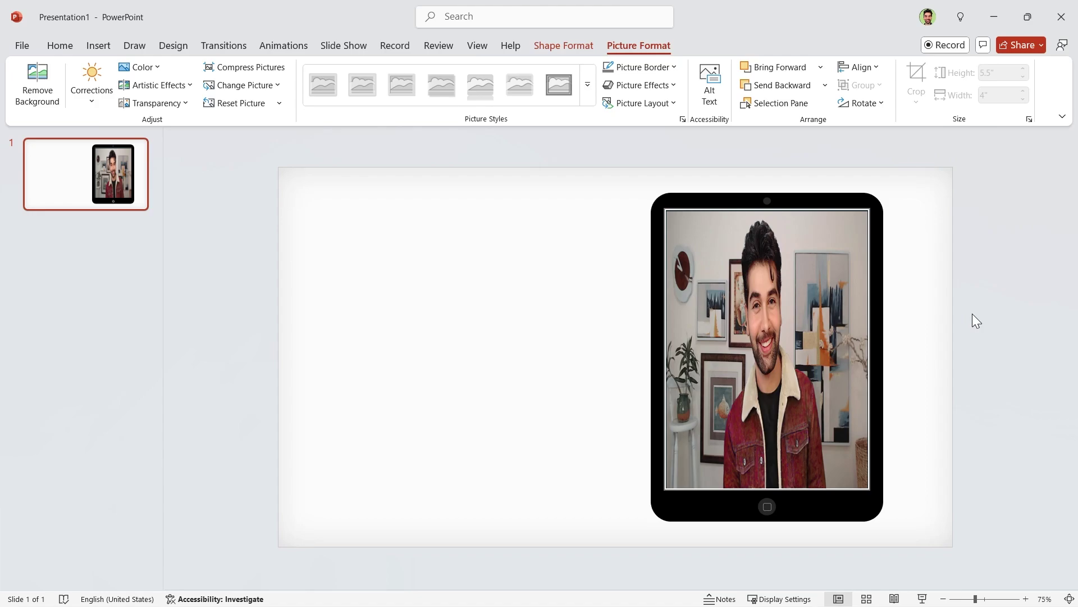
# - Apply Crop > Fill to the screen photo so it keeps its natural proportions
pyautogui.rightClick(726, 439)
pyautogui.click(768, 381)
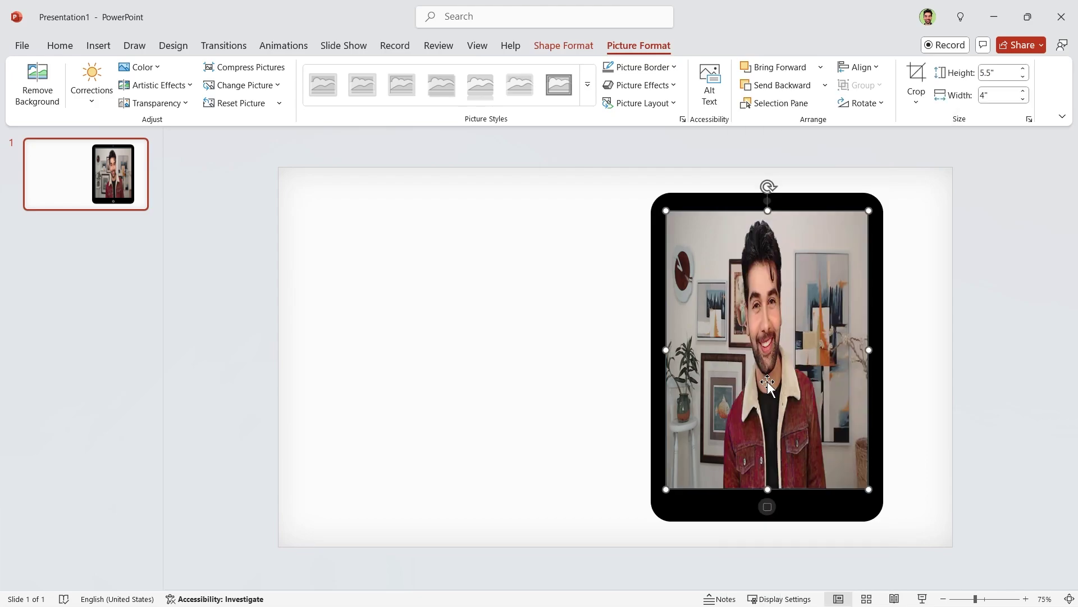
pyautogui.click(918, 104)
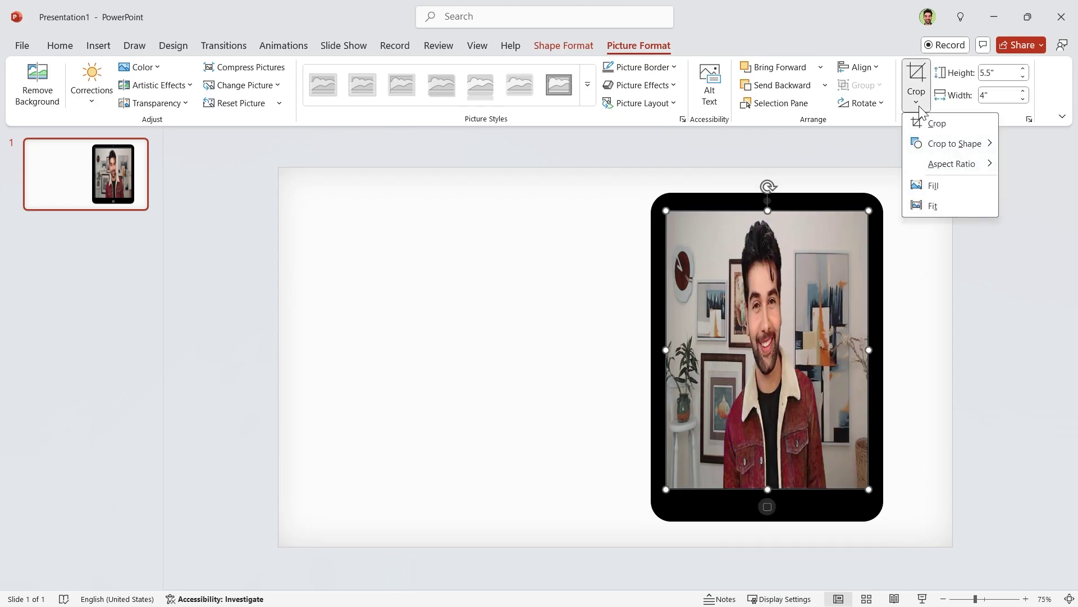
pyautogui.click(947, 184)
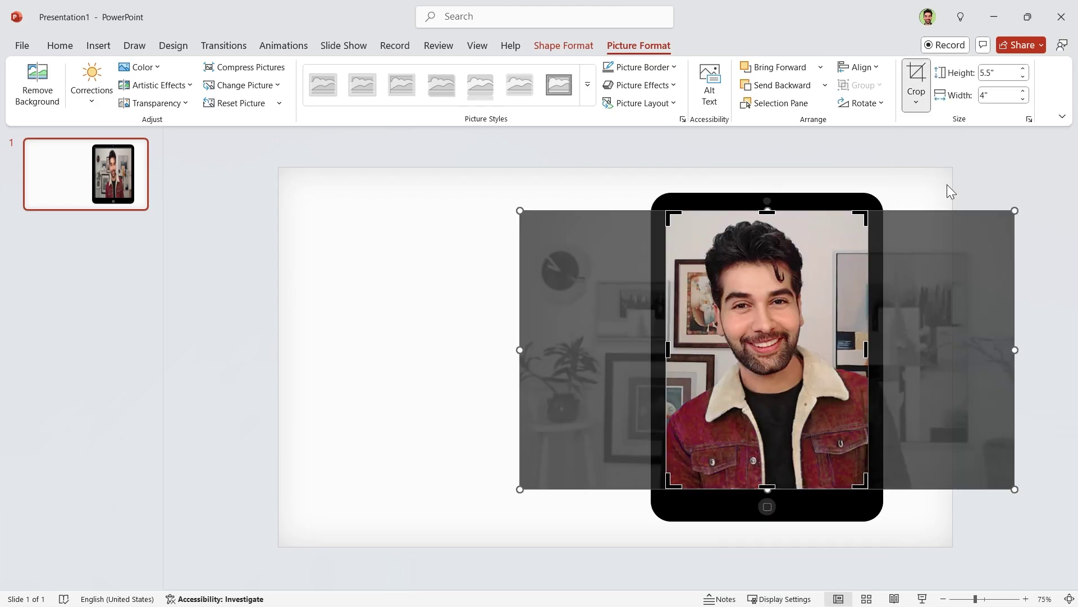
pyautogui.click(961, 518)
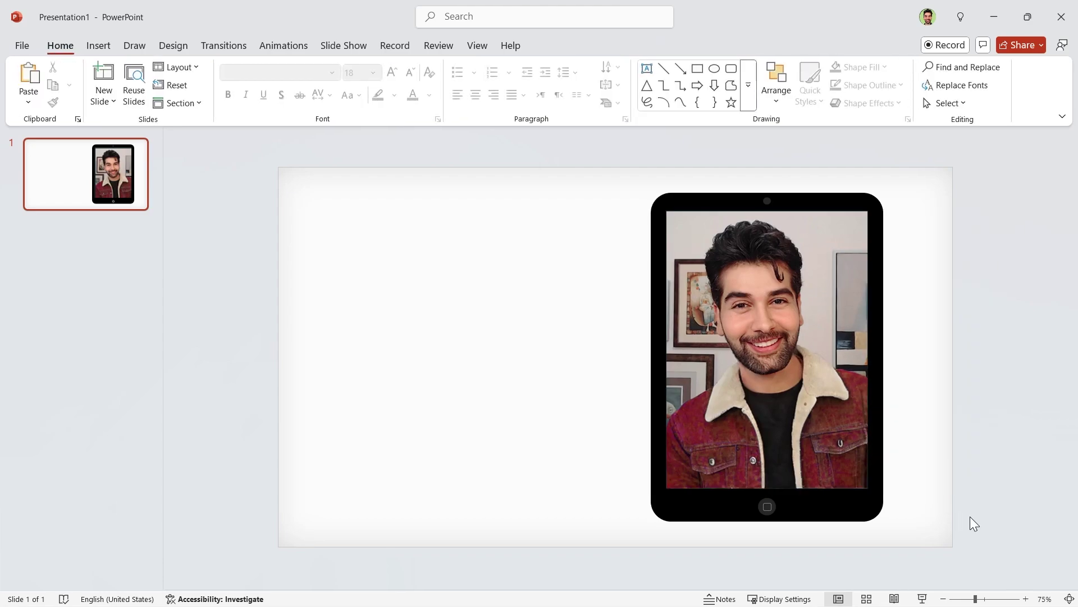
# - Replace the screen photo with vehicle-move.jpg from a file
pyautogui.click(806, 414)
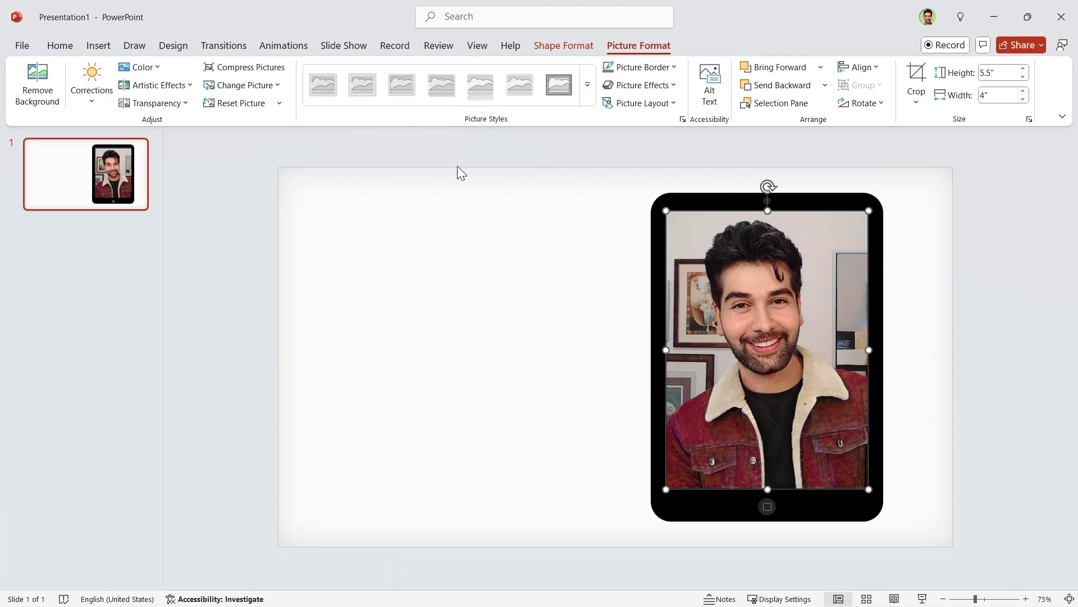
pyautogui.click(270, 86)
pyautogui.click(268, 106)
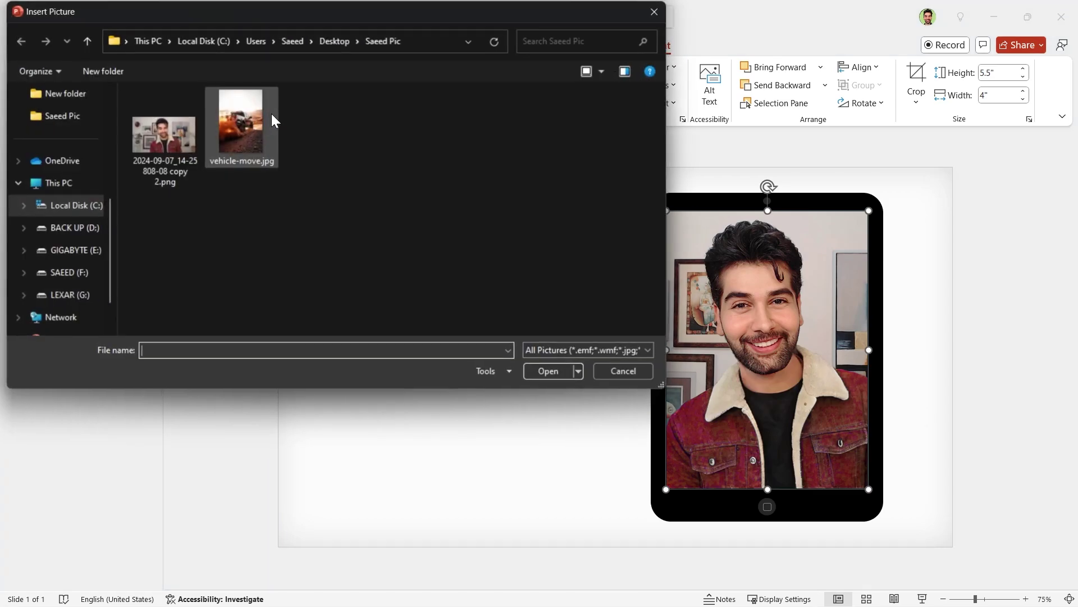
pyautogui.click(250, 137)
pyautogui.click(545, 368)
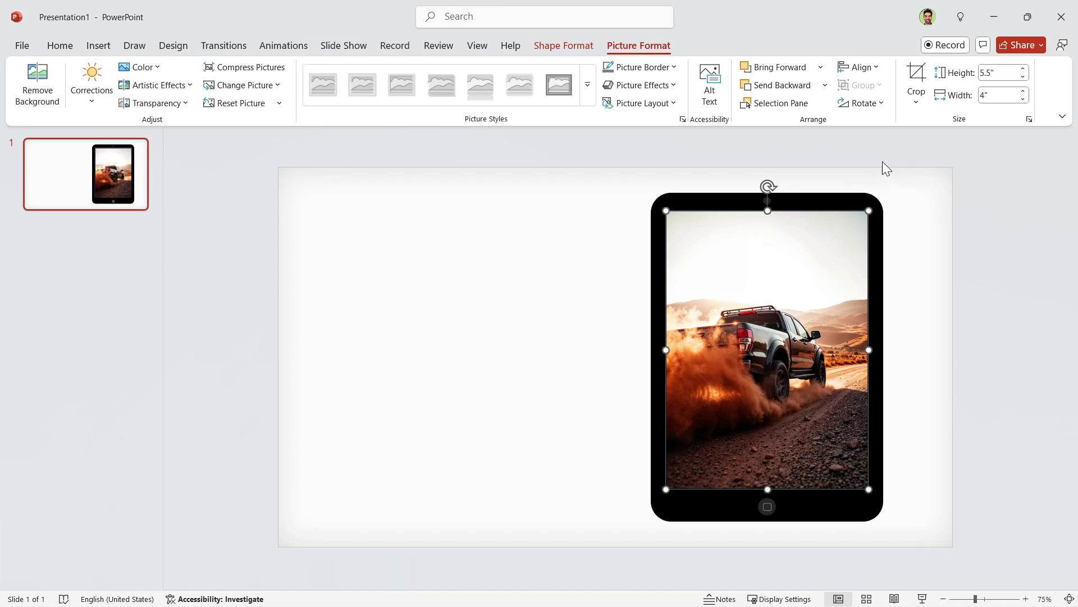
# - Crop the truck picture to fill the screen, enlarging it and undoing an unwanted extra crop
pyautogui.click(916, 101)
pyautogui.click(944, 188)
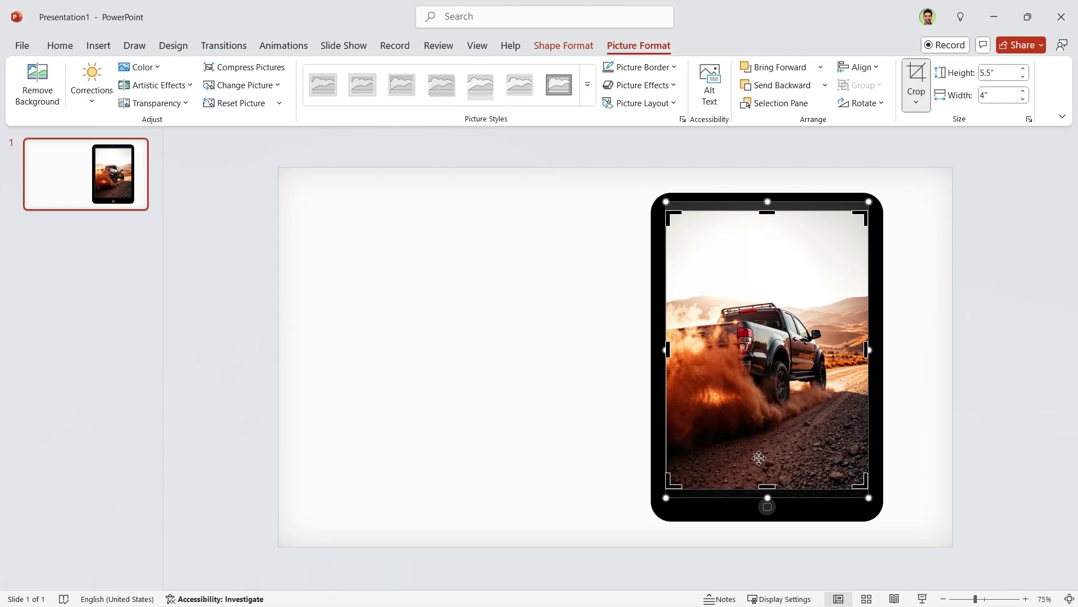
pyautogui.moveTo(666, 498); pyautogui.dragTo(645, 523)
pyautogui.click(601, 401)
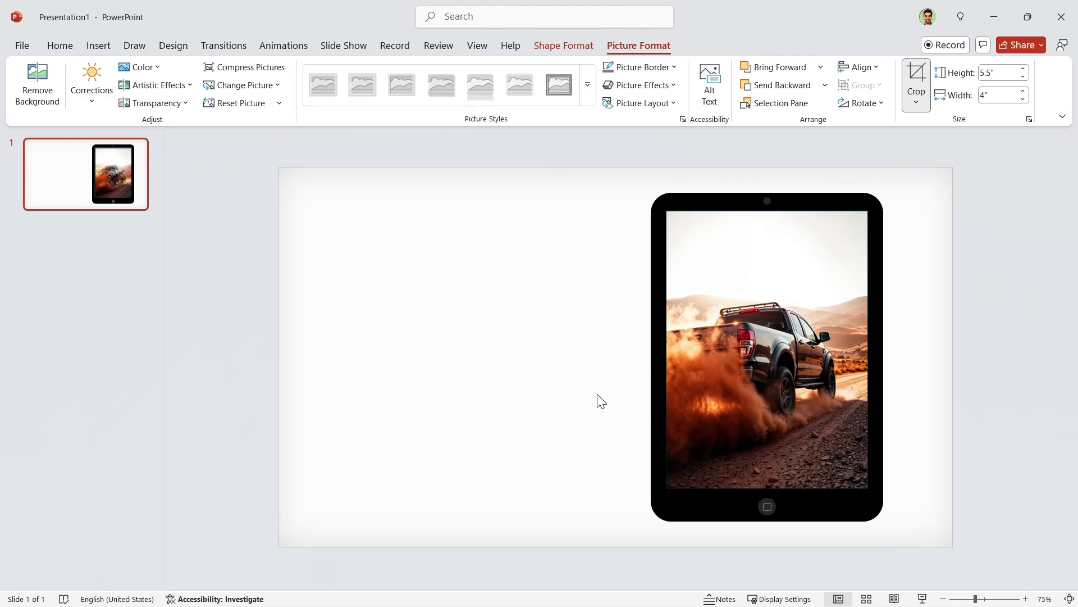
pyautogui.click(812, 329)
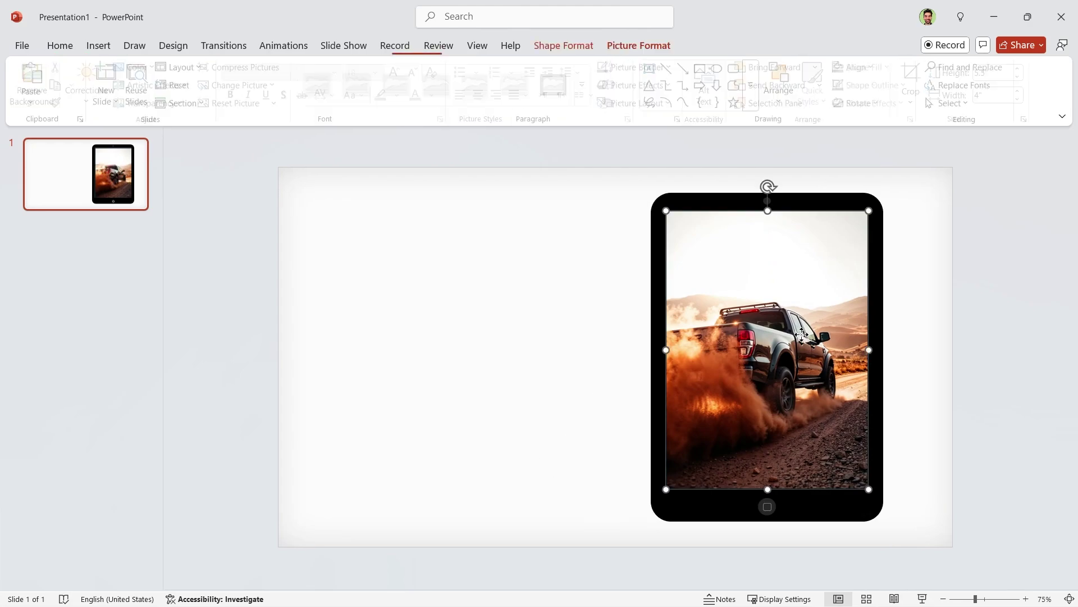
pyautogui.click(916, 81)
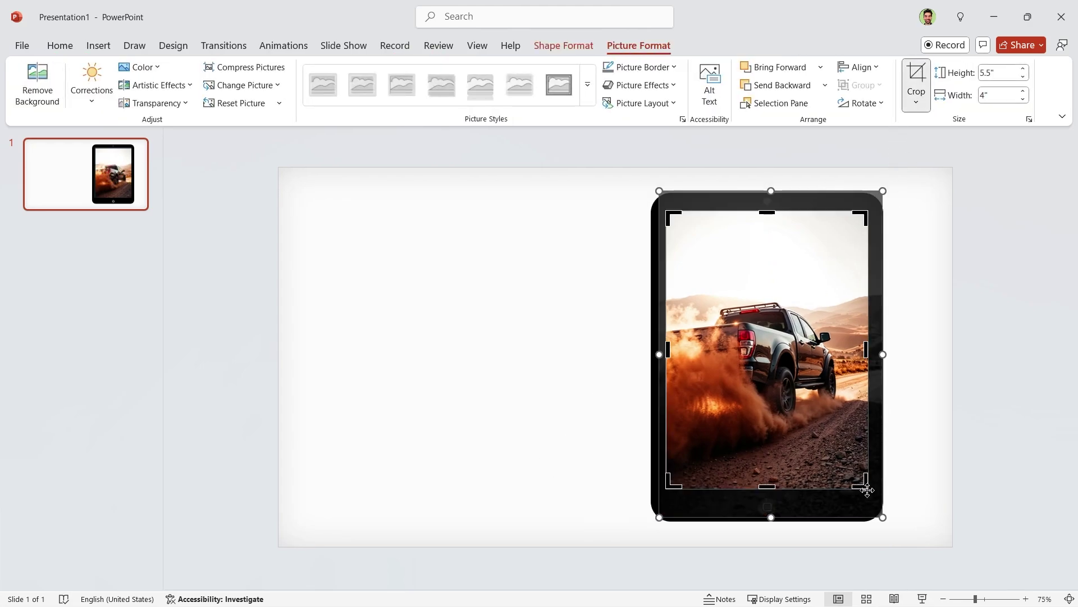
pyautogui.moveTo(862, 482); pyautogui.dragTo(817, 440)
pyautogui.click(434, 451)
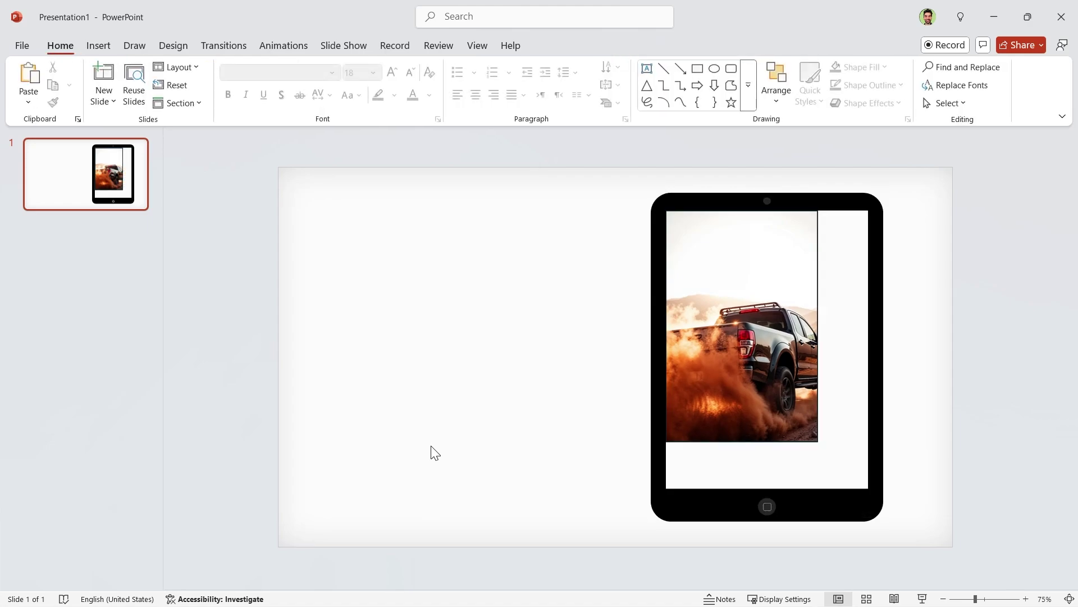
pyautogui.hotkey('ctrl', 'z')
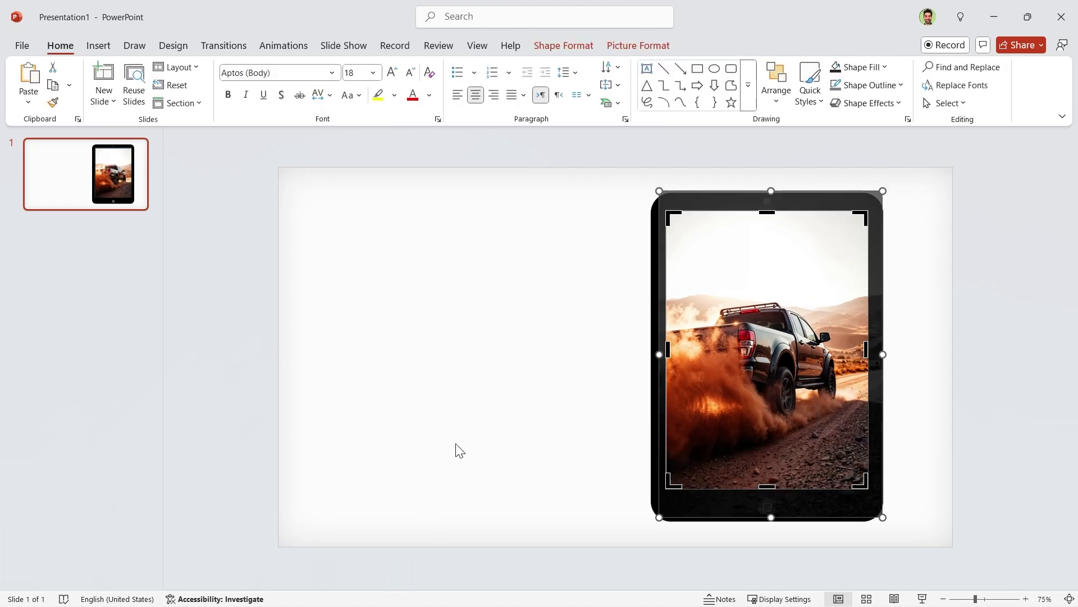
pyautogui.click(457, 450)
pyautogui.click(738, 365)
# - Remove the truck picture's outline
pyautogui.click(579, 48)
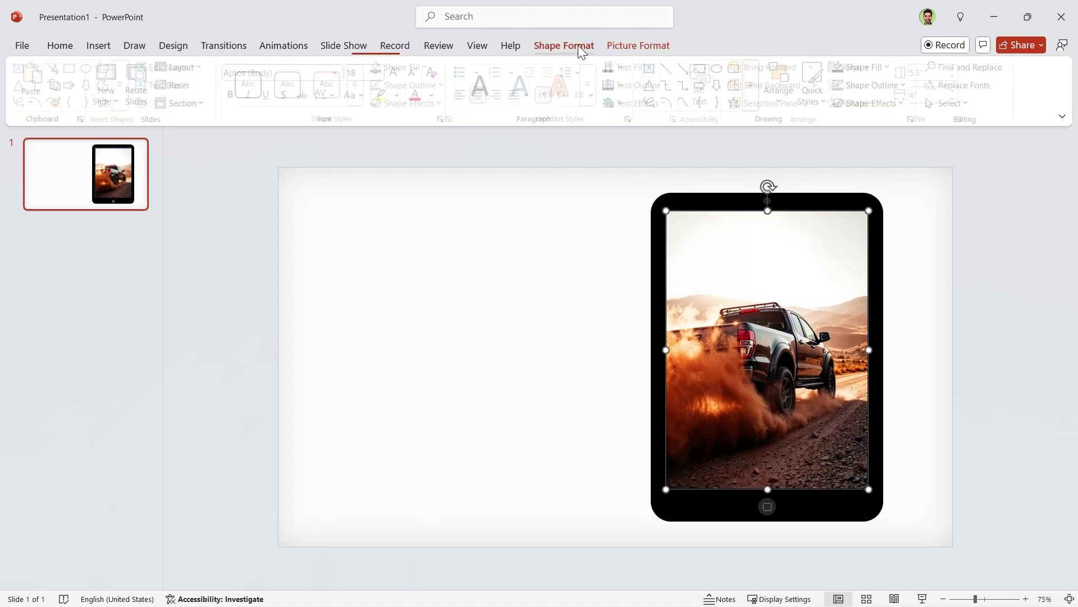
pyautogui.click(422, 85)
pyautogui.click(435, 323)
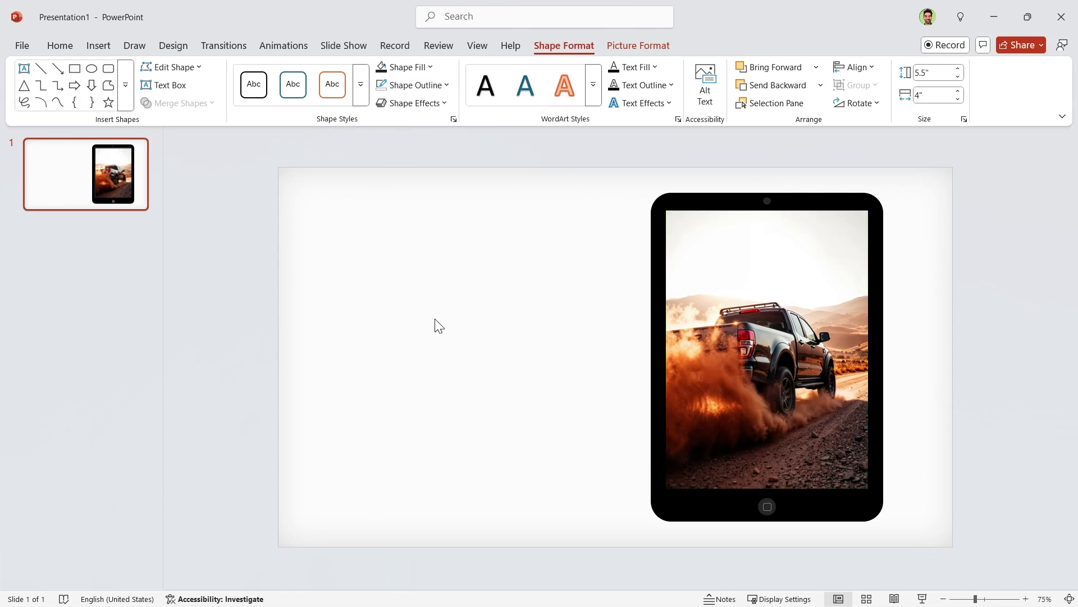
pyautogui.click(484, 361)
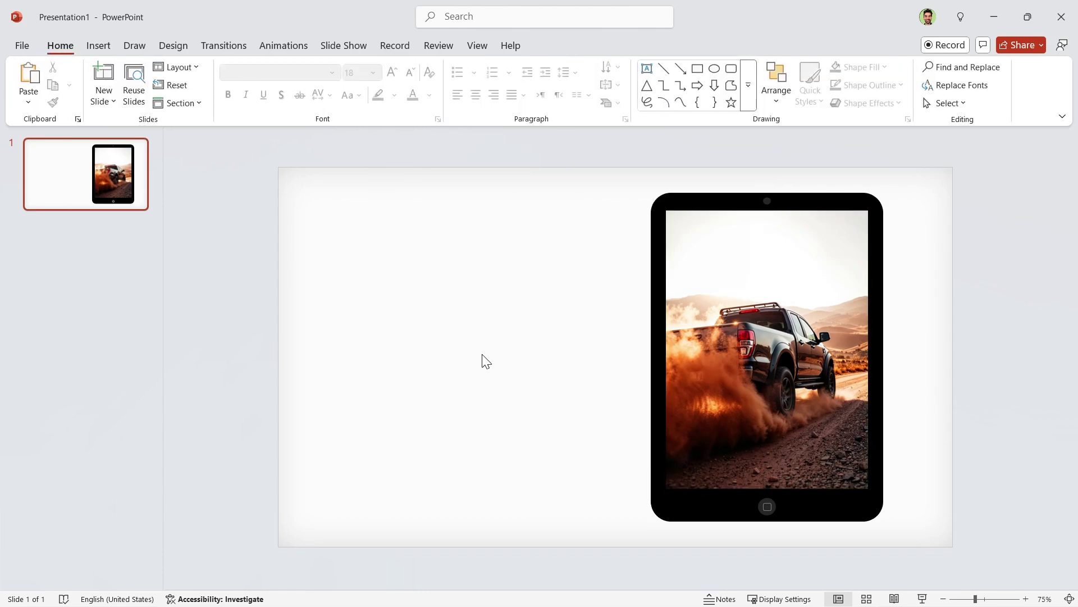
# - Insert a text box for the FORD F-150 title
pyautogui.click(648, 72)
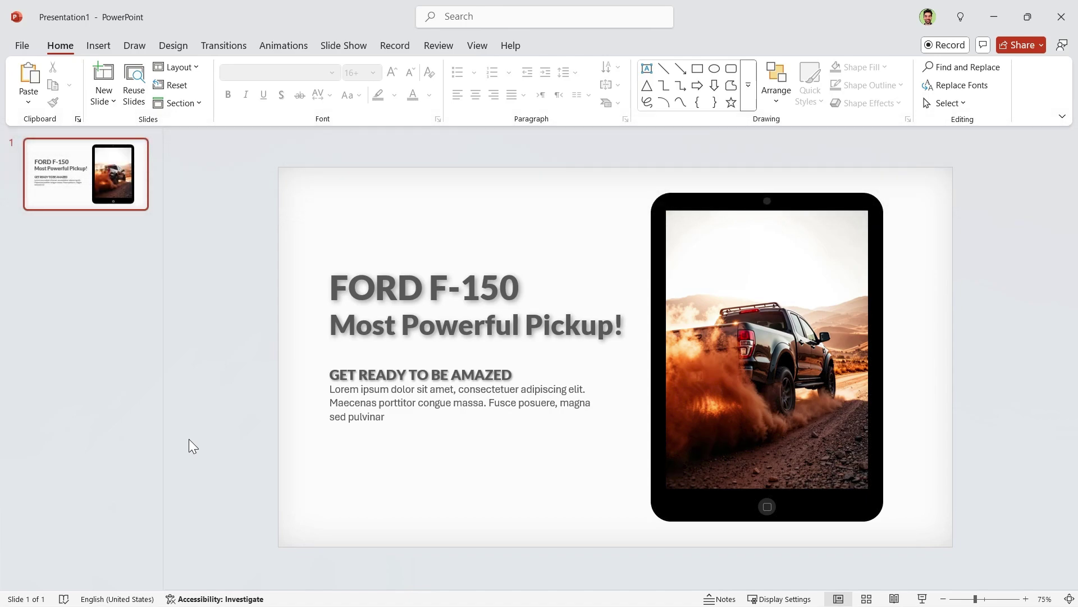
# - Apply an outer shadow preset to the black tablet frame in Format Shape
pyautogui.click(665, 514)
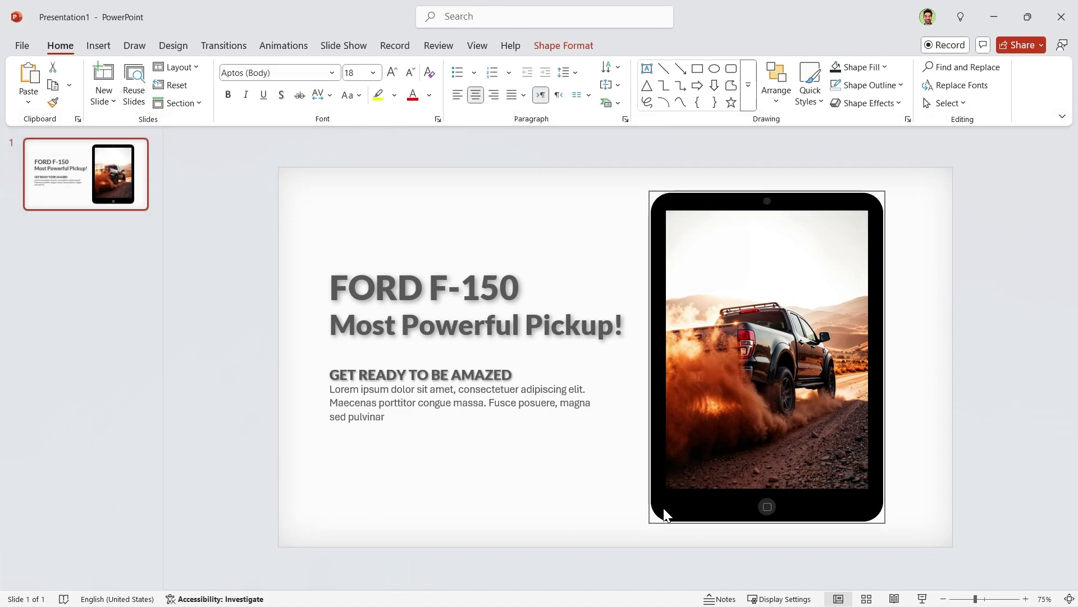
pyautogui.rightClick(666, 515)
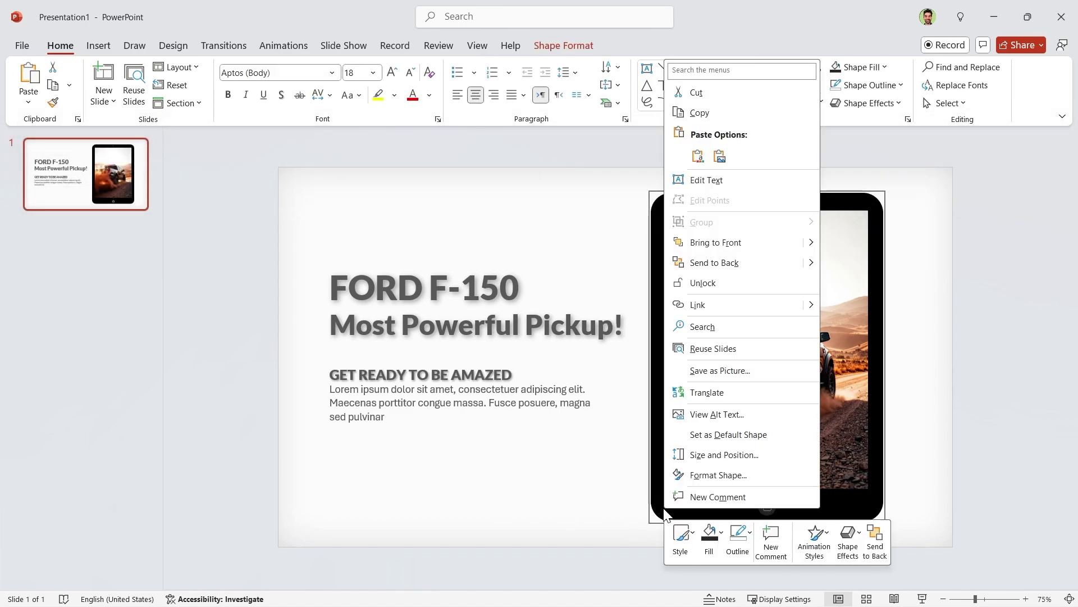
pyautogui.click(705, 478)
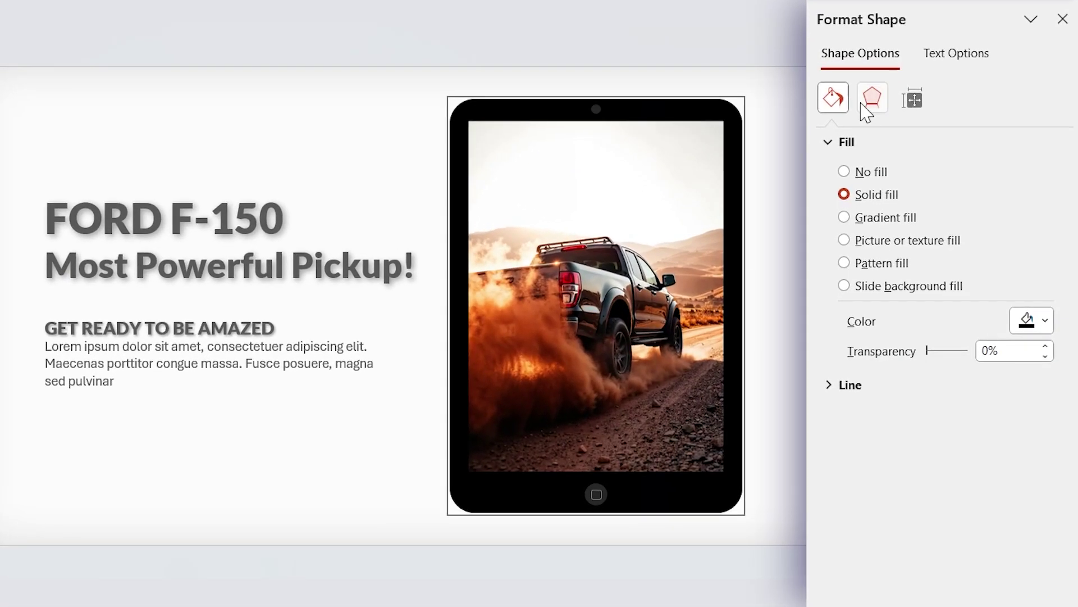
pyautogui.click(926, 197)
pyautogui.click(1045, 169)
pyautogui.click(1045, 330)
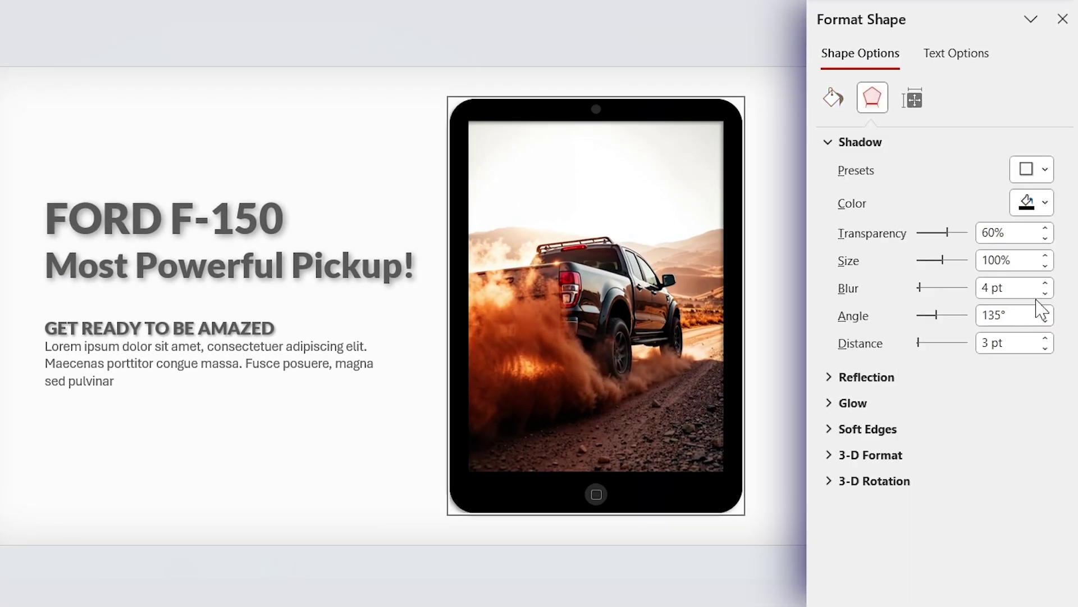
# - Set the shadow's blur to 30 pt and distance to 20 pt
pyautogui.tripleClick(1006, 288)
pyautogui.write('30')
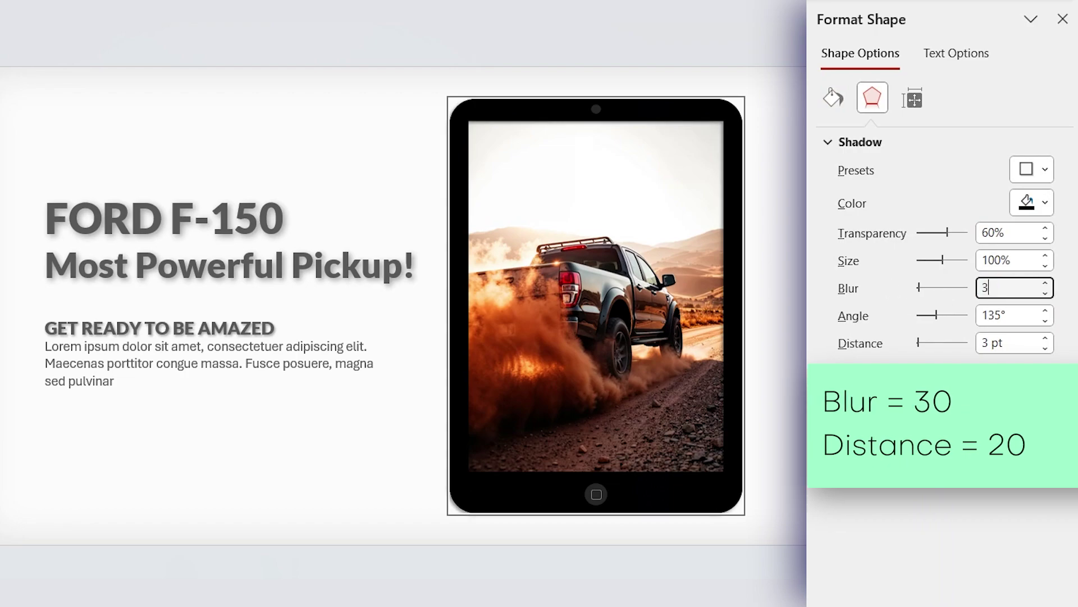
pyautogui.tripleClick(1011, 343)
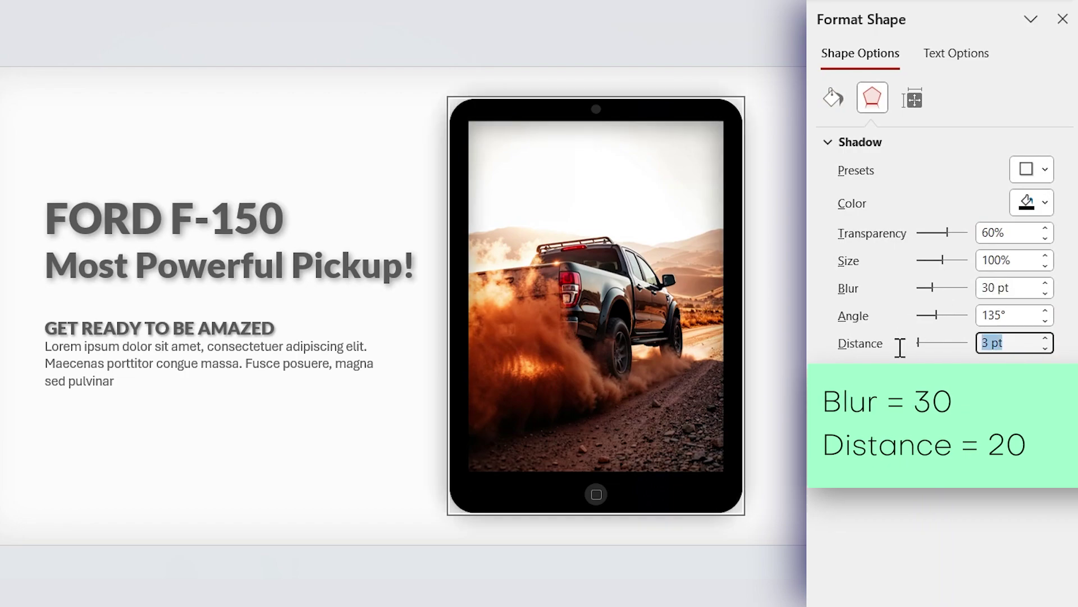
pyautogui.press('BackSpace')
pyautogui.write('20')
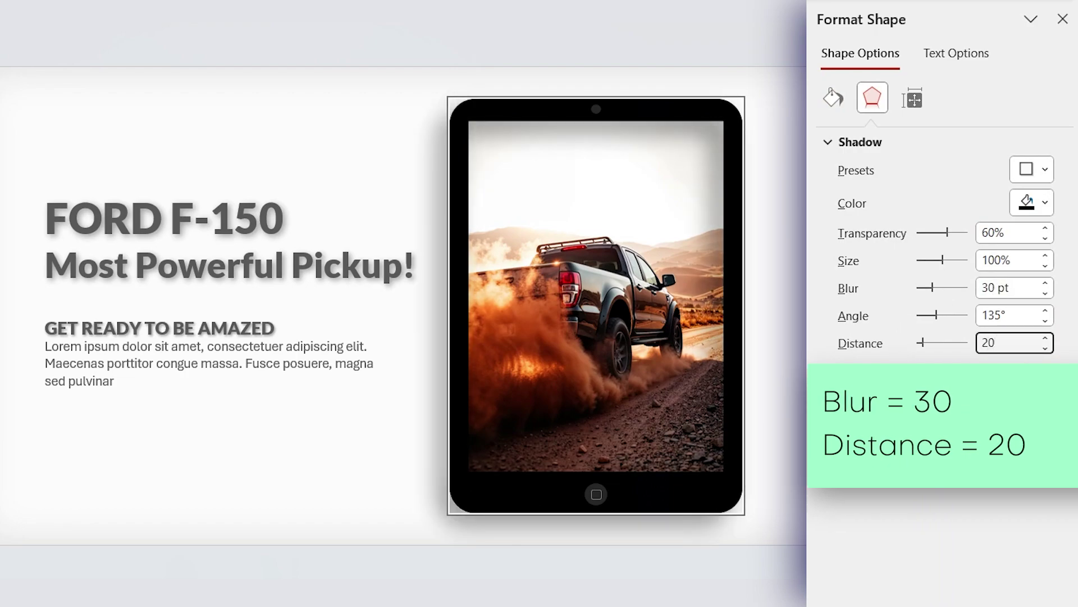
pyautogui.click(1063, 21)
pyautogui.click(833, 413)
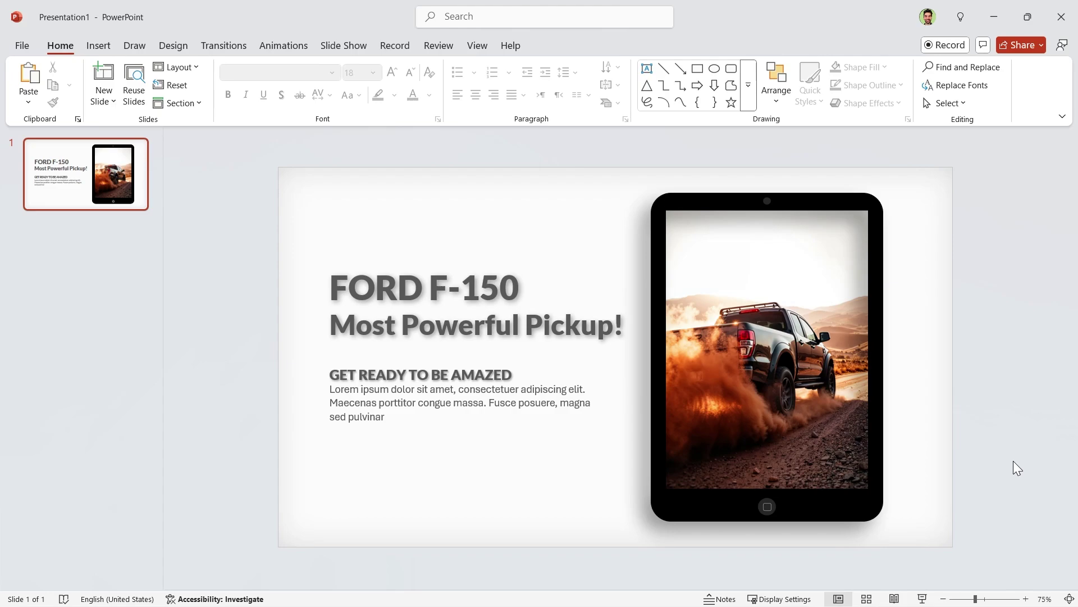
# - Insert the truck video Med258ia1_1.mp4 from this device onto the slide
pyautogui.click(99, 47)
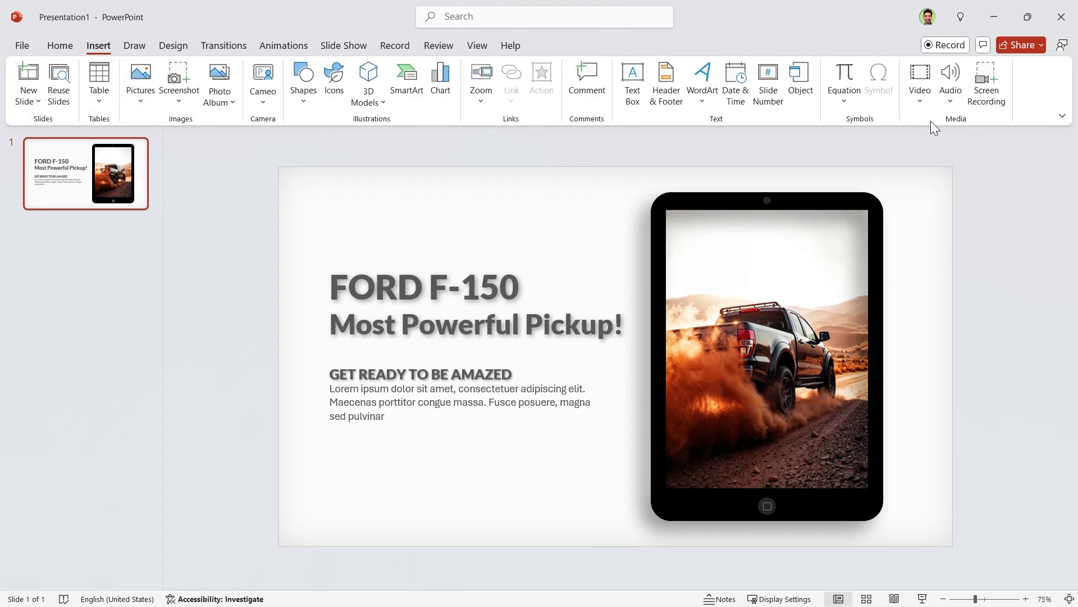
pyautogui.click(920, 93)
pyautogui.click(944, 147)
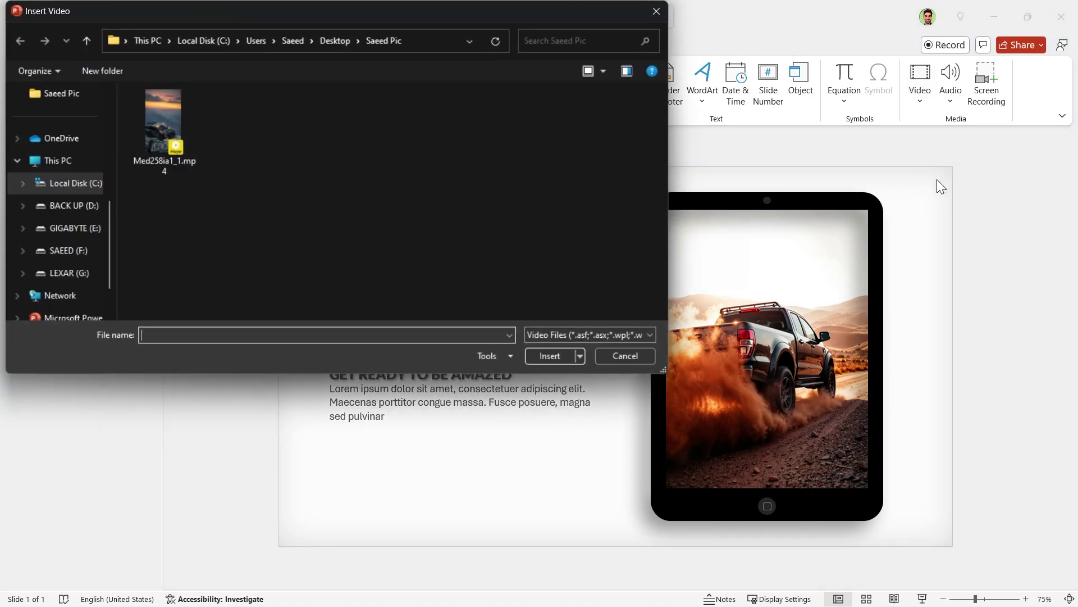
pyautogui.click(168, 123)
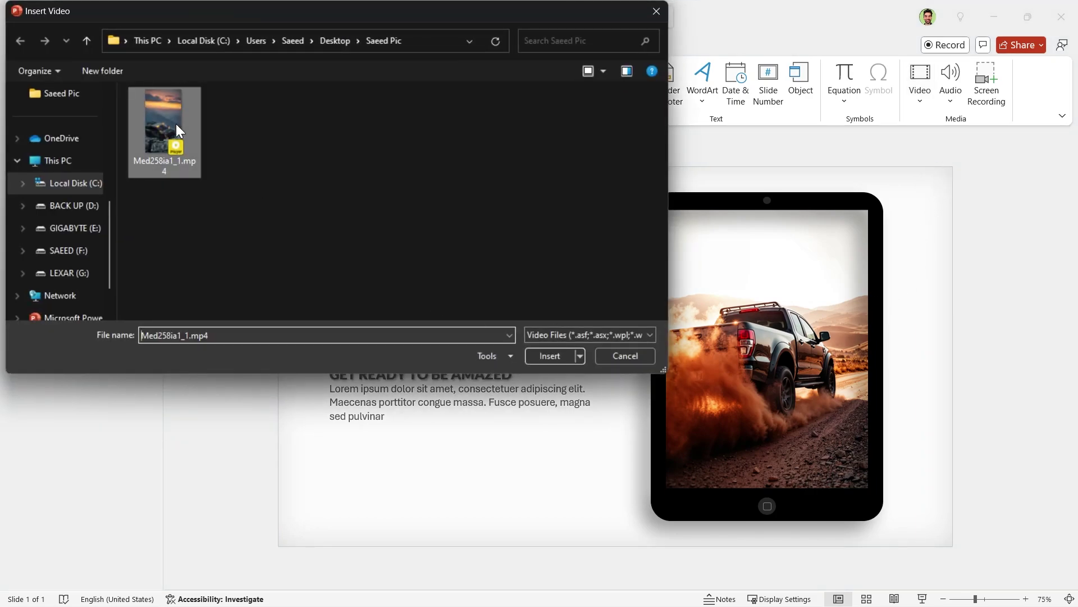
pyautogui.click(551, 355)
# - Move and resize the video over the tablet mock-up, to about 7.51" by 4.22"
pyautogui.moveTo(553, 448); pyautogui.dragTo(705, 443)
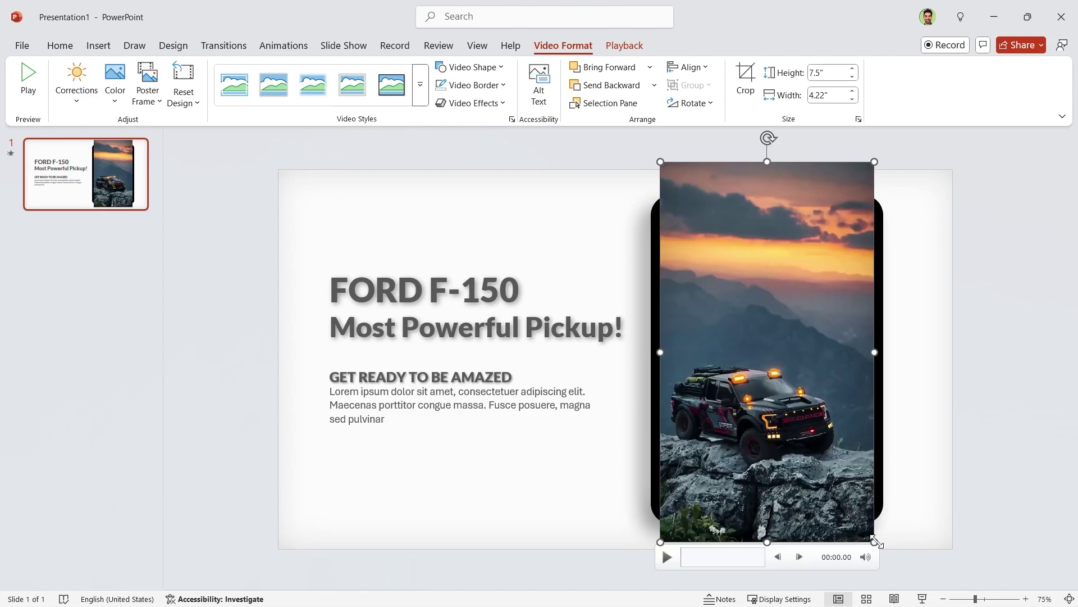
pyautogui.moveTo(874, 540); pyautogui.dragTo(831, 466)
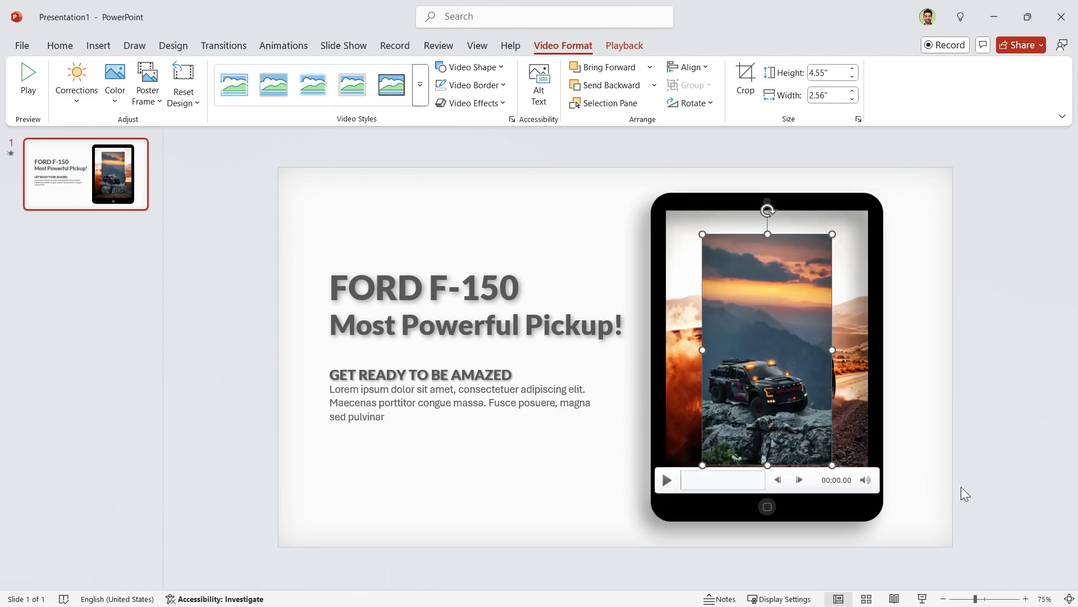
pyautogui.moveTo(787, 401); pyautogui.dragTo(786, 390)
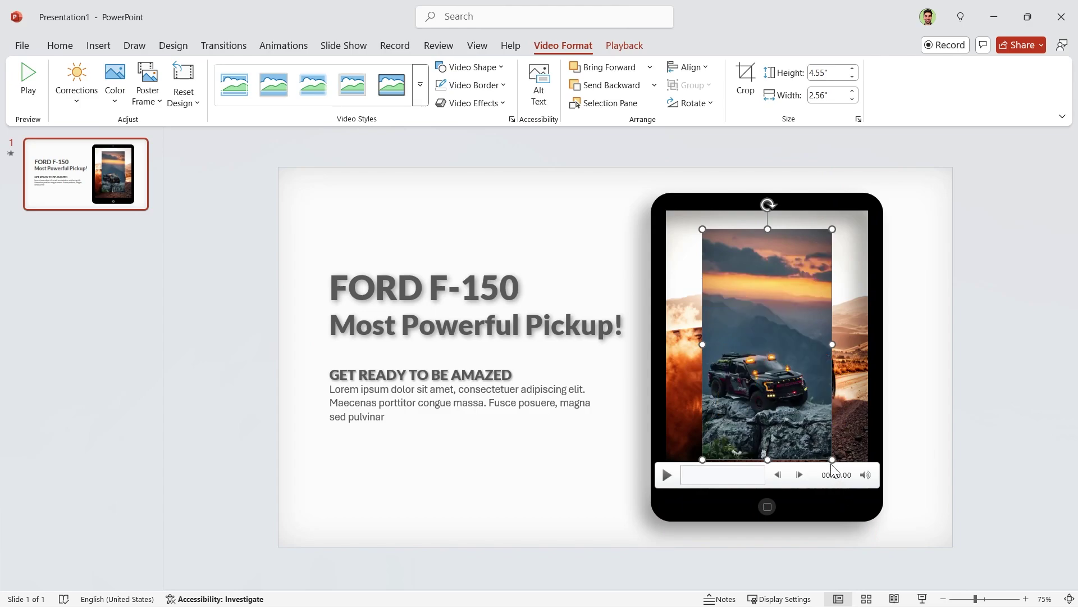
pyautogui.moveTo(833, 459); pyautogui.dragTo(874, 506)
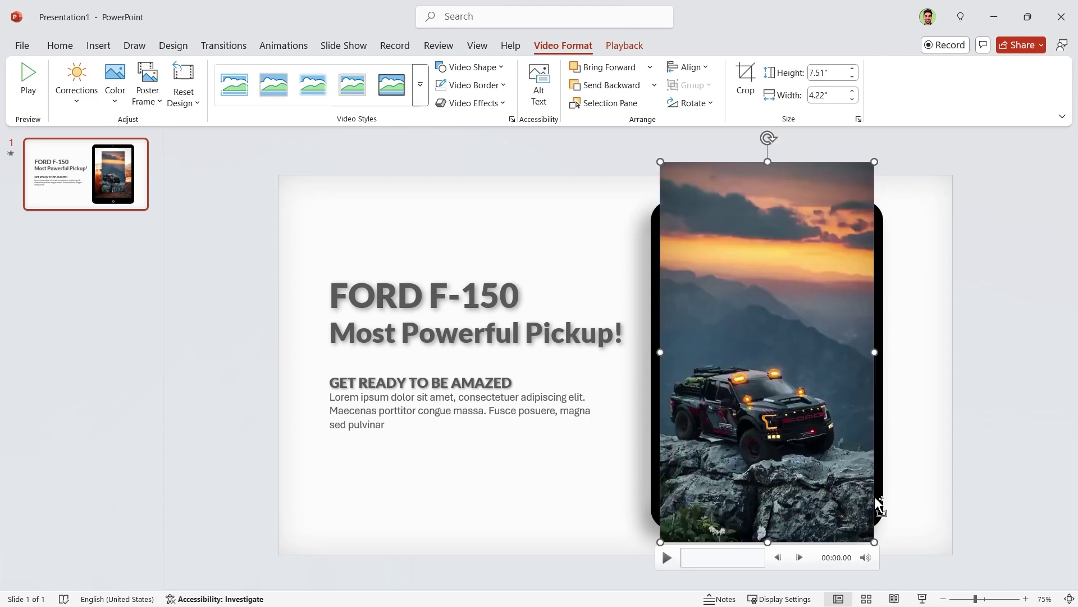
pyautogui.moveTo(809, 494); pyautogui.dragTo(803, 466)
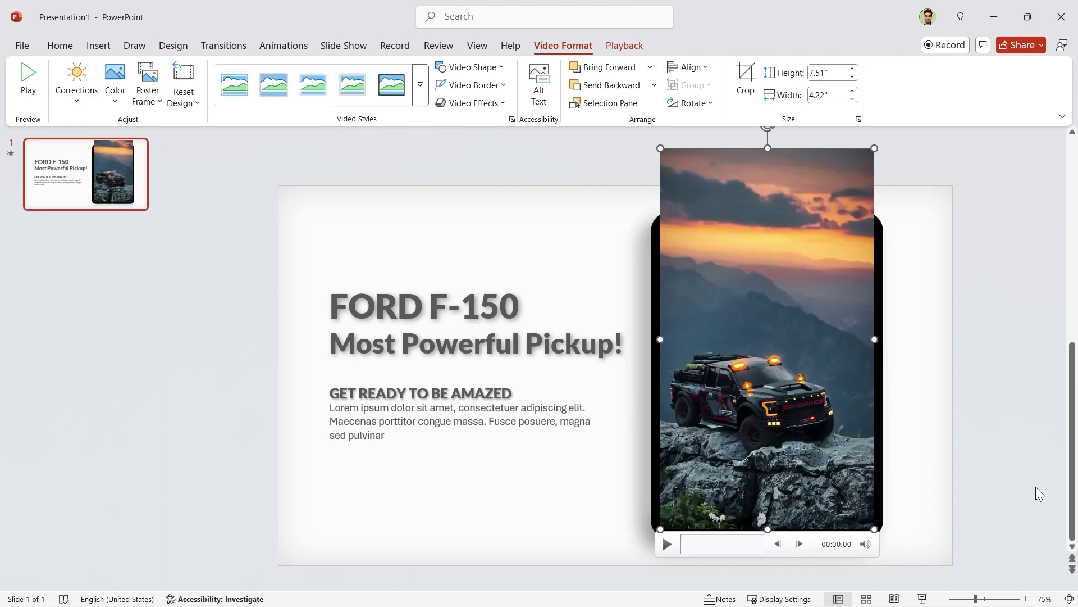
# - Send the truck video behind the tablet mock-up image
pyautogui.rightClick(807, 374)
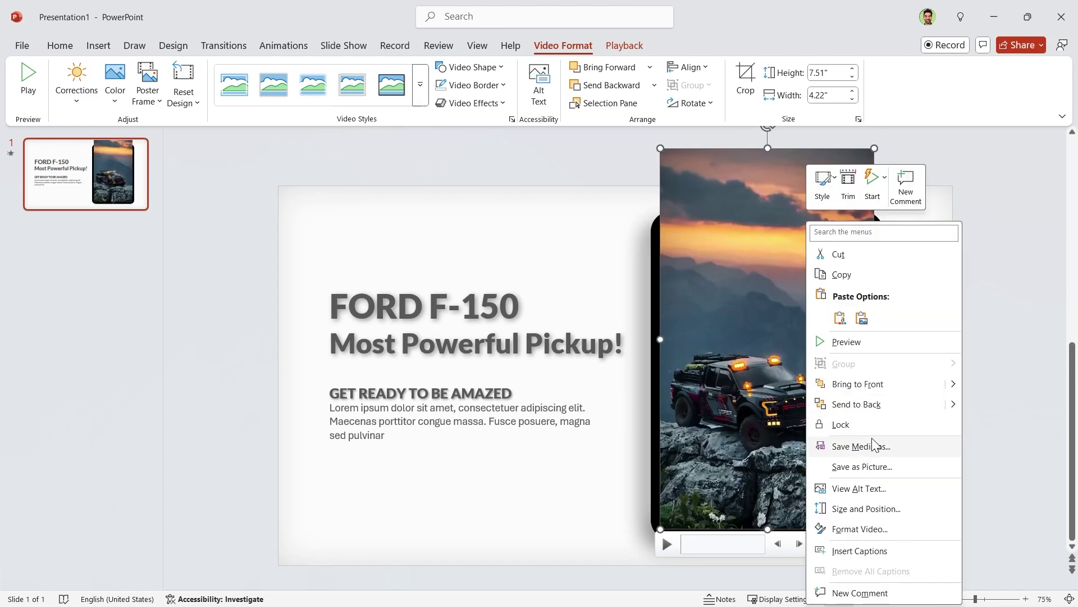
pyautogui.click(879, 409)
pyautogui.click(1003, 453)
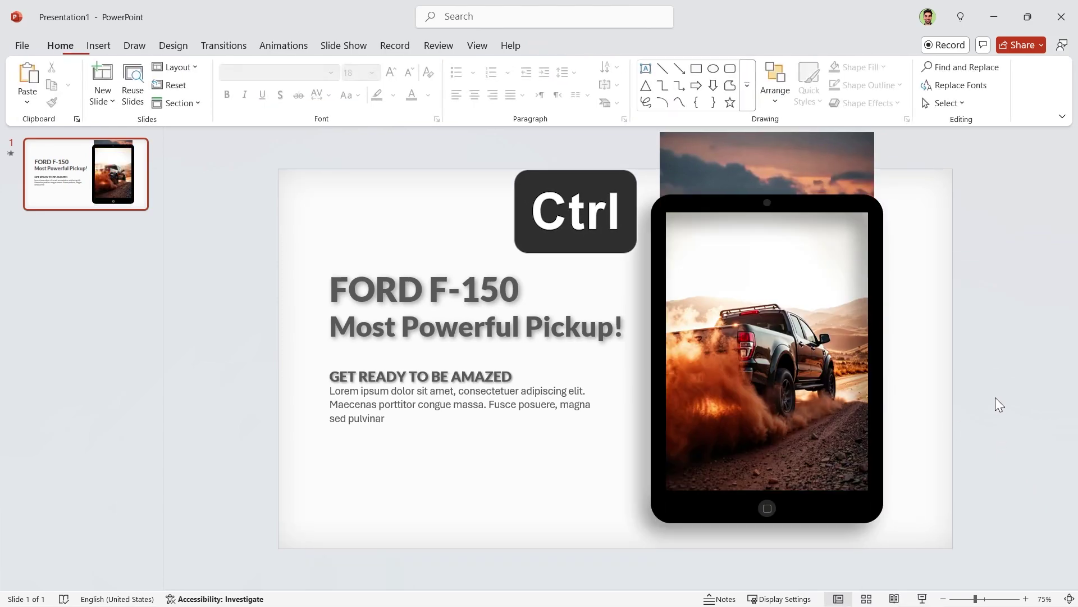
# - Select the video and tablet together and apply Merge Shapes > Intersect
pyautogui.keyDown('ctrl'); pyautogui.click(827, 174); pyautogui.keyUp('ctrl')
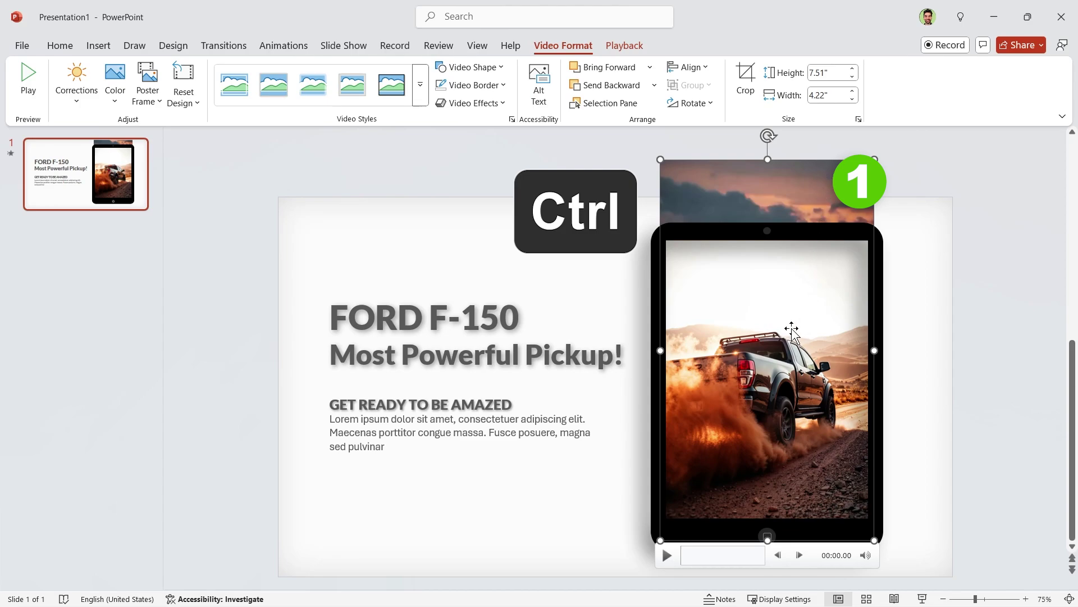
pyautogui.keyDown('ctrl'); pyautogui.click(792, 340); pyautogui.keyUp('ctrl')
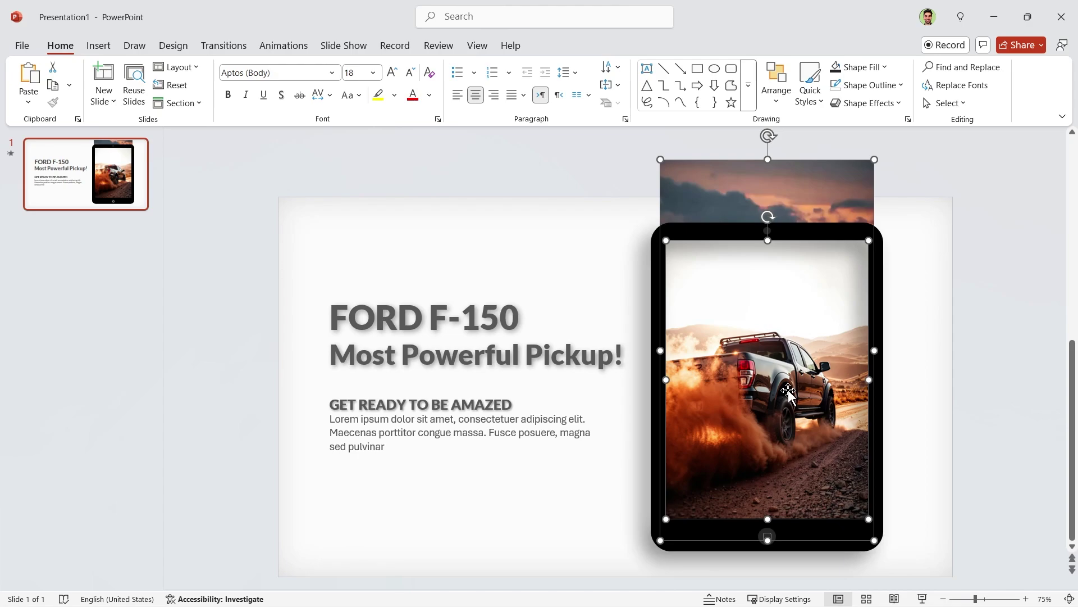
pyautogui.click(498, 17)
pyautogui.write('merge ')
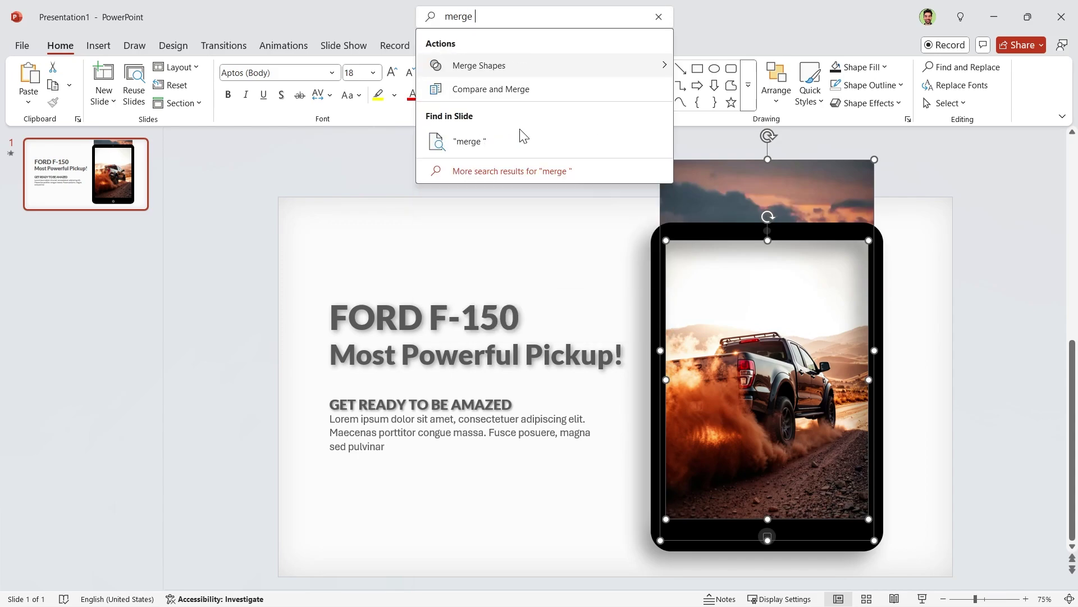
pyautogui.write('shapes')
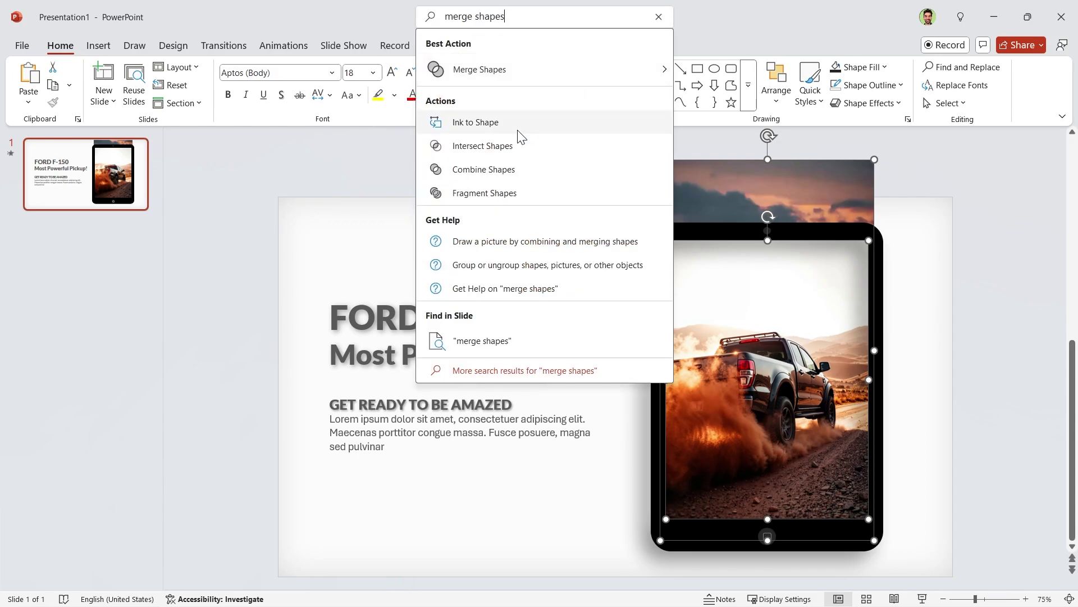
pyautogui.moveTo(516, 81)
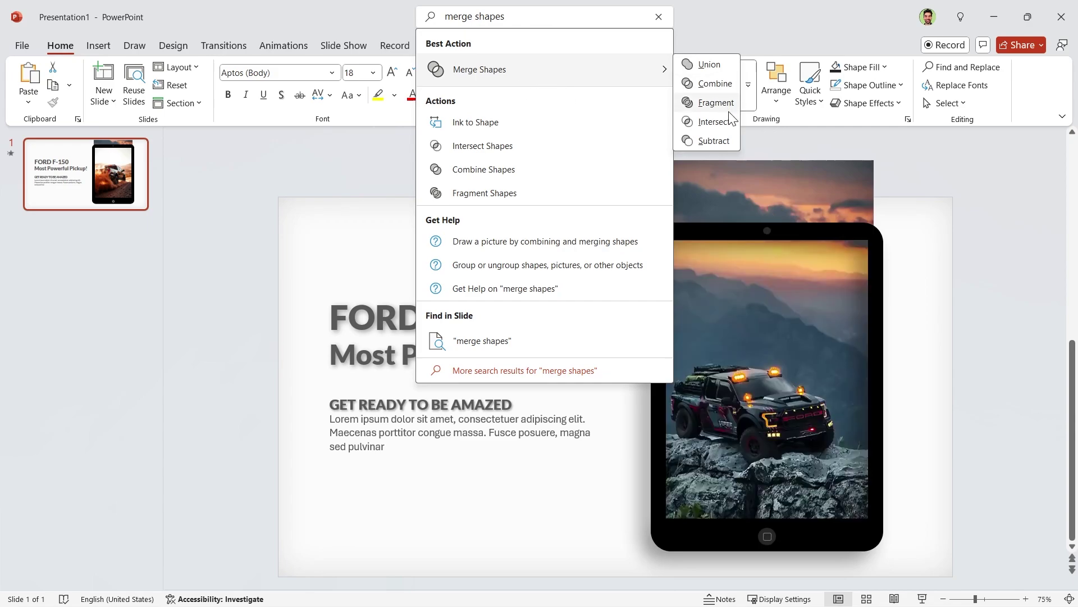
pyautogui.click(712, 121)
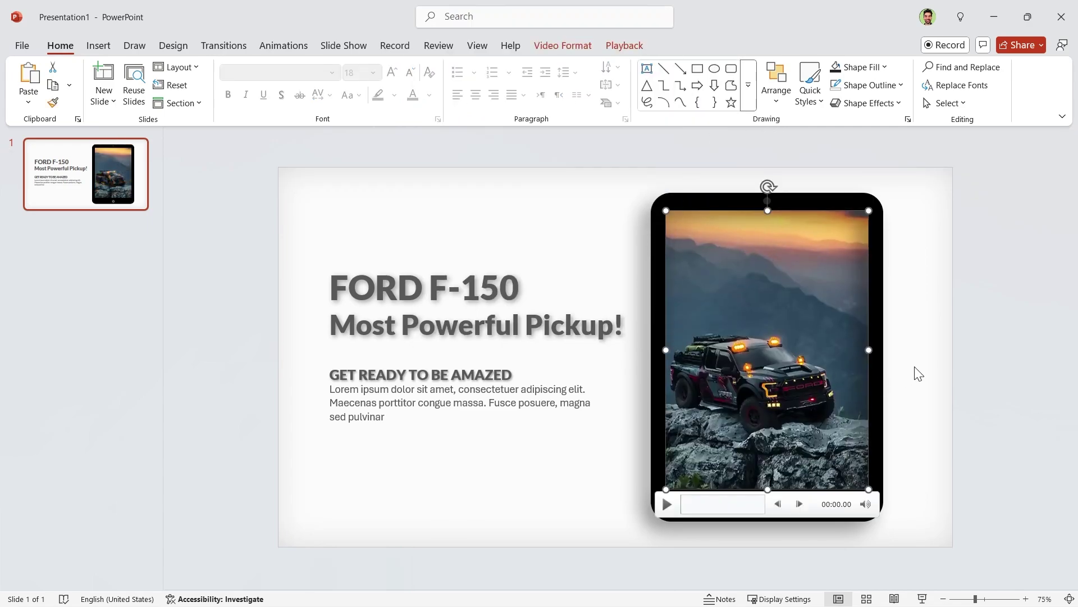
pyautogui.click(989, 348)
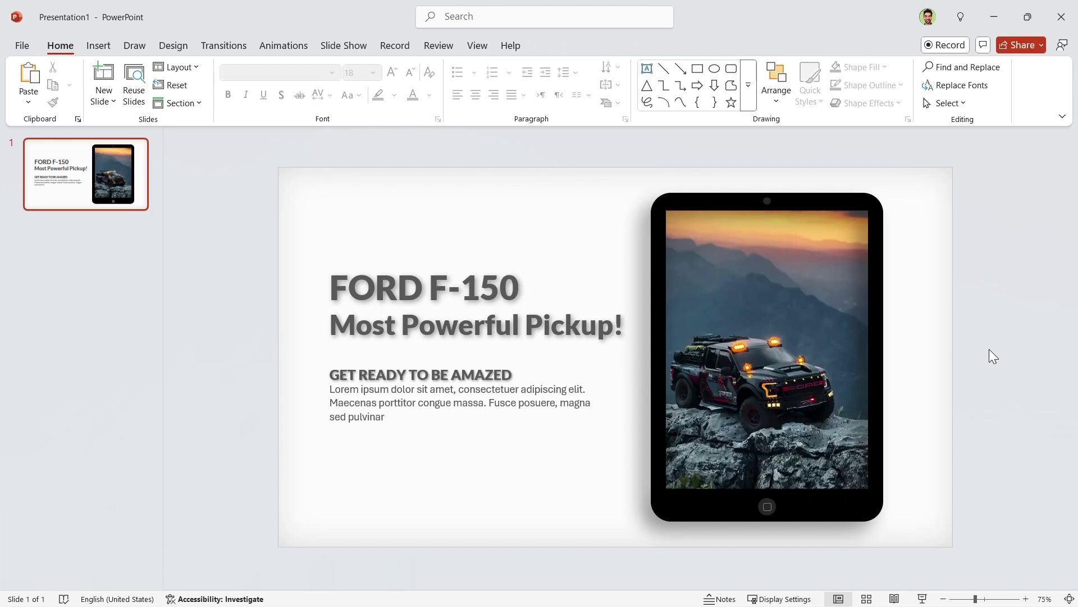
pyautogui.click(775, 402)
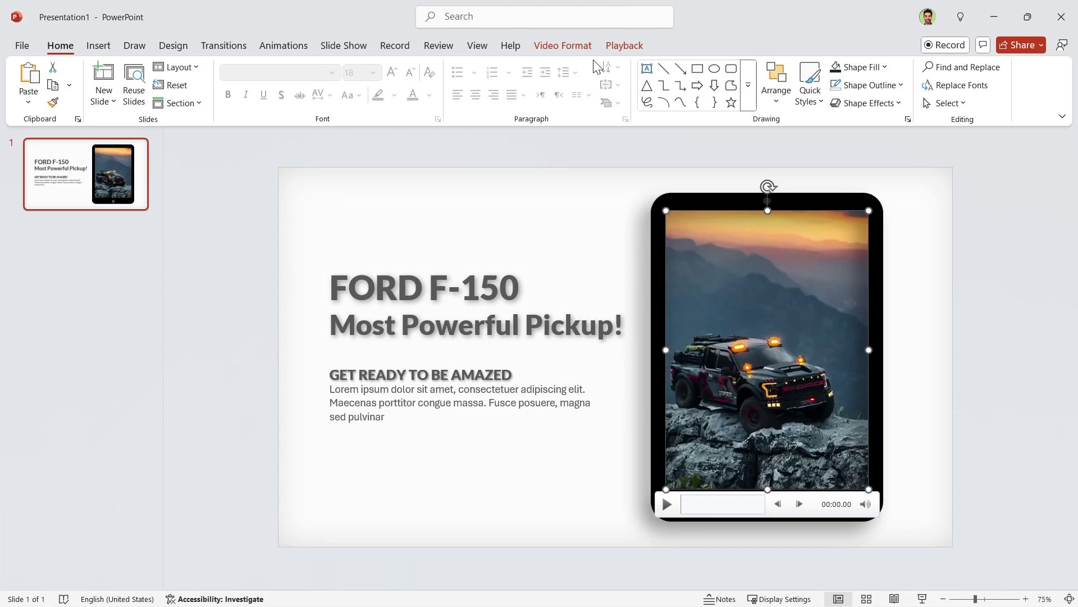
pyautogui.click(566, 46)
pyautogui.click(746, 78)
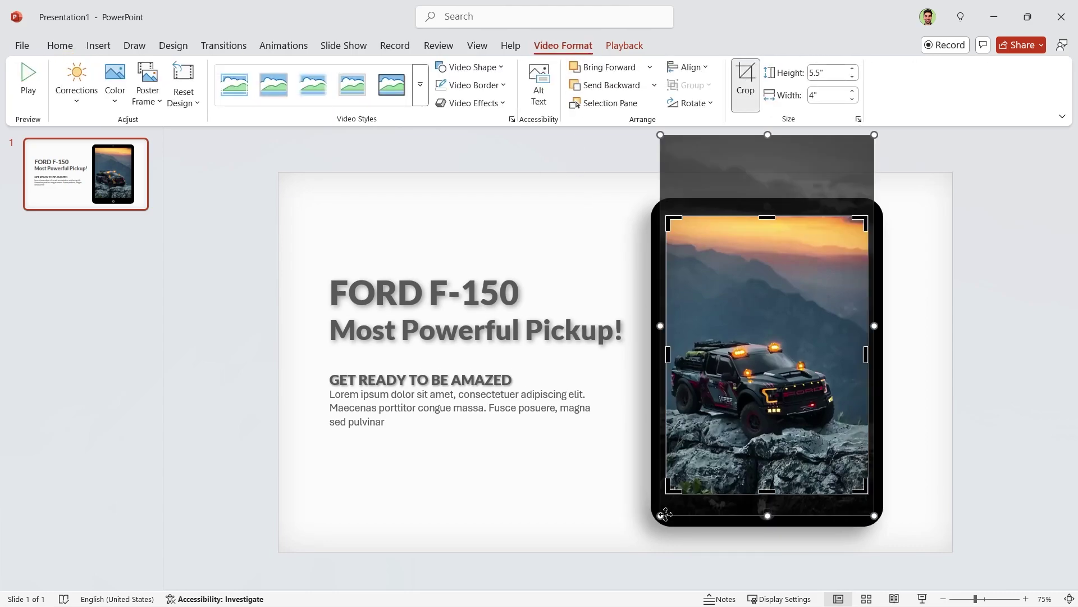
pyautogui.moveTo(666, 514); pyautogui.dragTo(633, 559)
pyautogui.moveTo(735, 421); pyautogui.dragTo(750, 407)
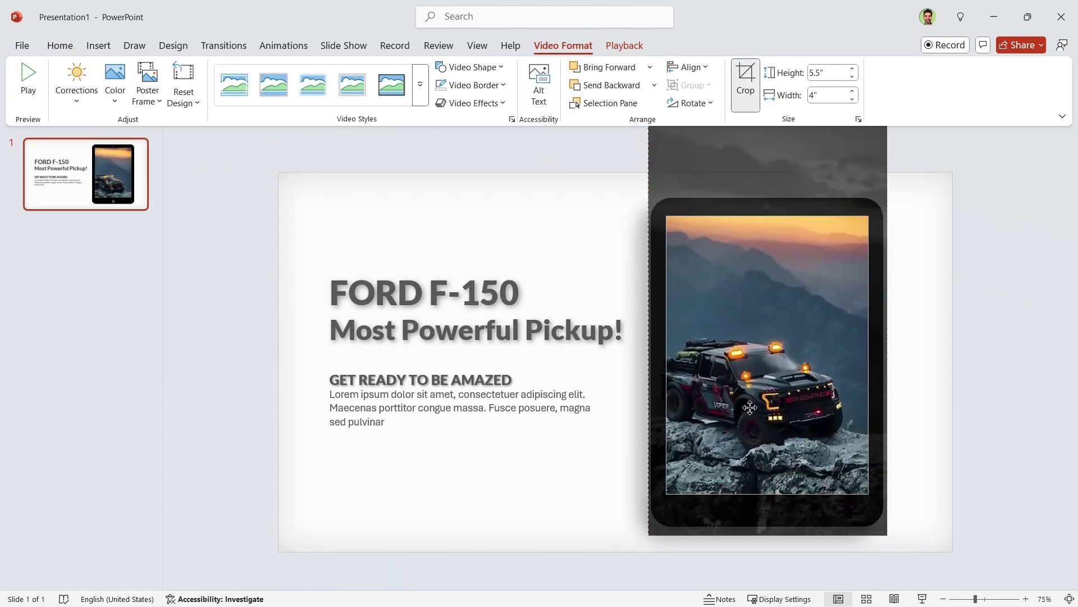
pyautogui.click(967, 427)
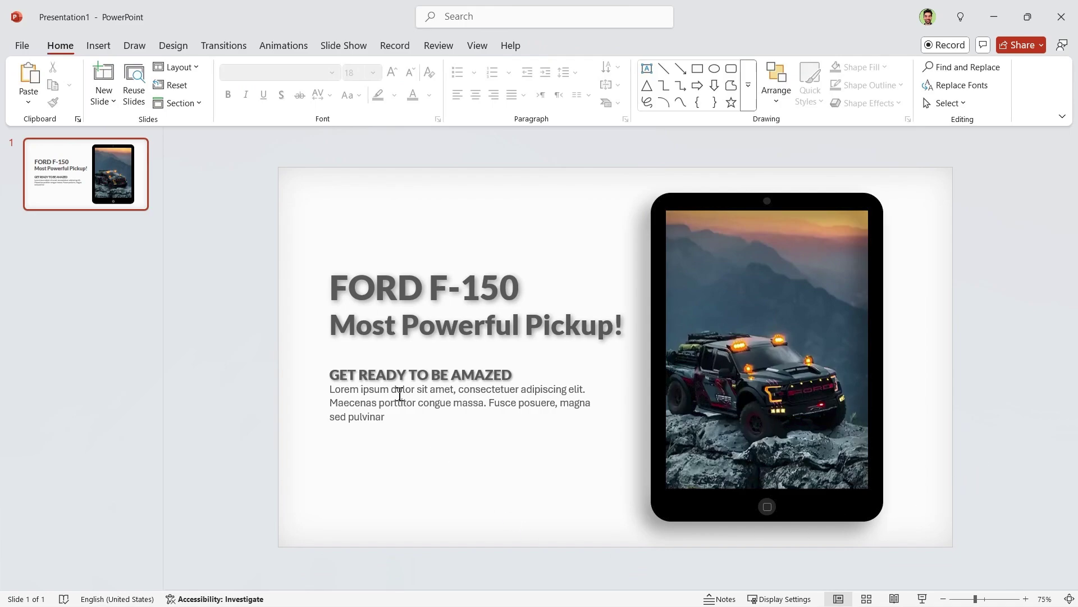
# - Give the FORD F-150 title a Fly In entrance from the left, starting With Previous
pyautogui.click(370, 315)
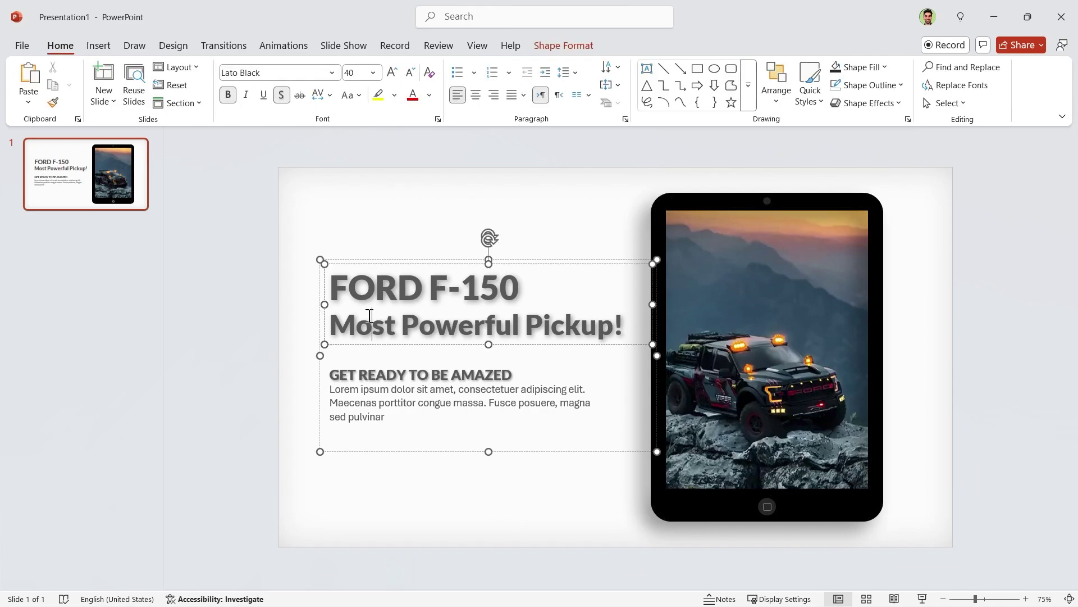
pyautogui.click(276, 46)
pyautogui.click(260, 82)
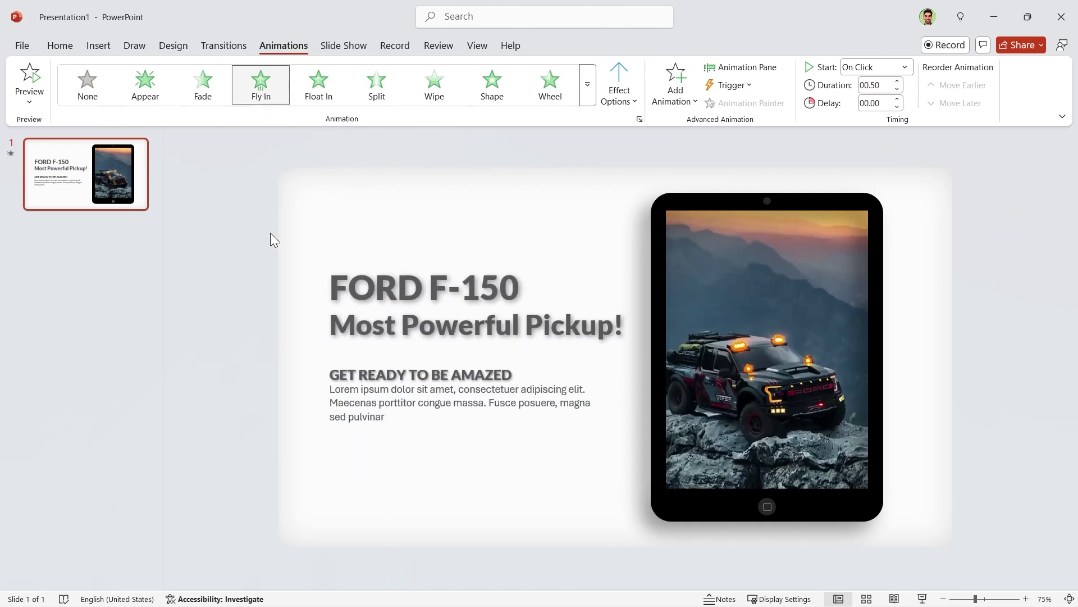
pyautogui.click(619, 94)
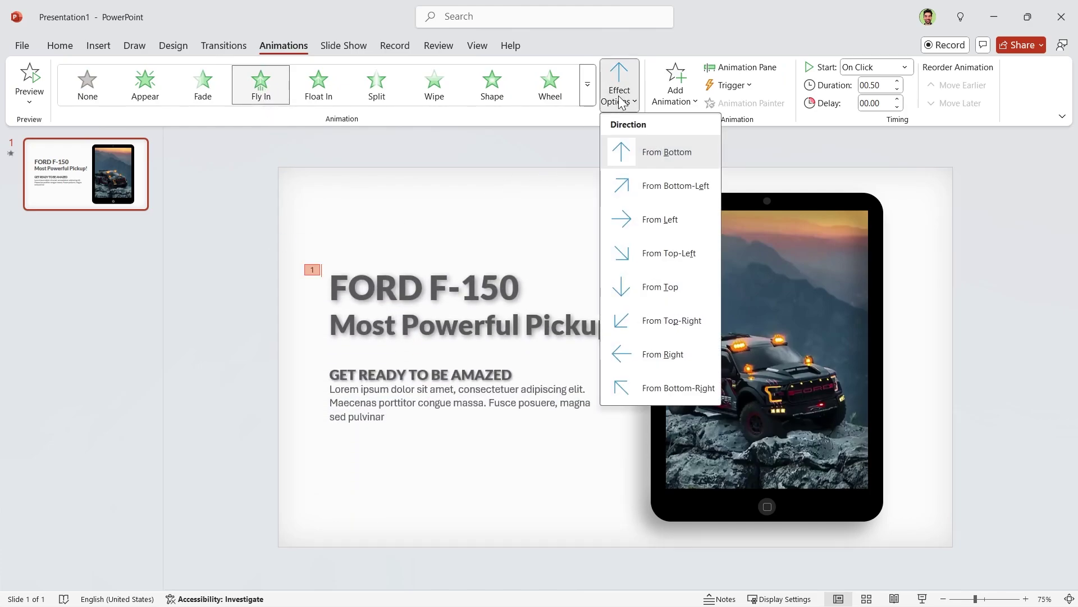
pyautogui.click(635, 209)
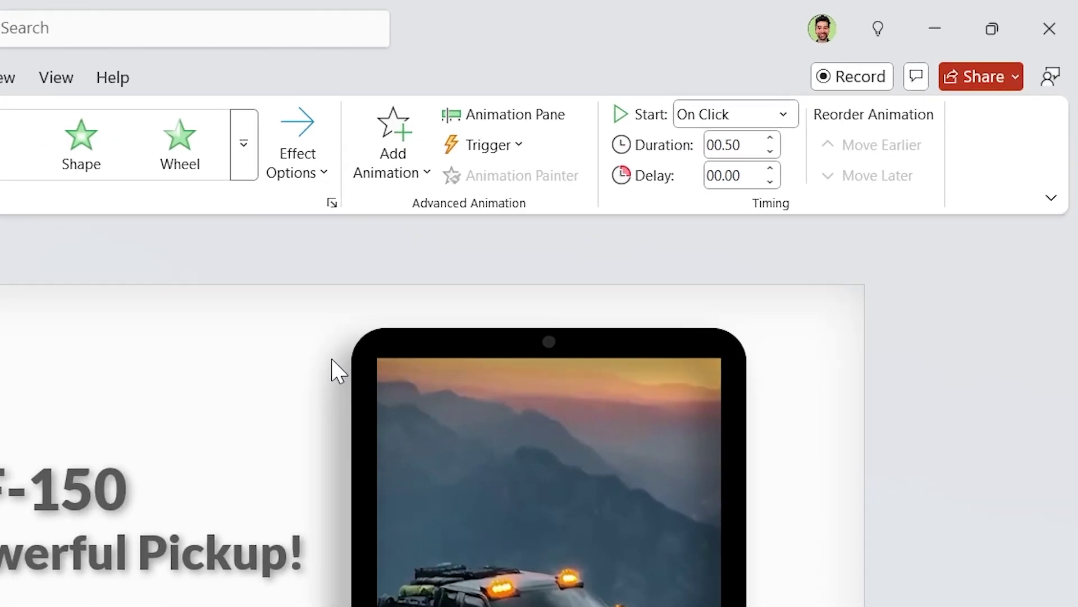
pyautogui.click(741, 116)
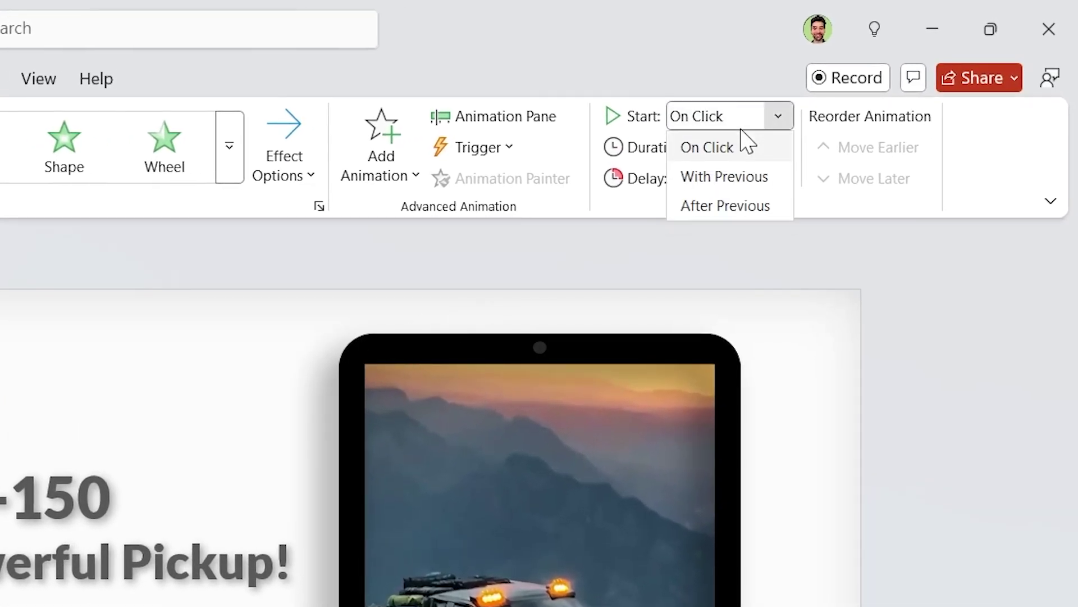
pyautogui.click(730, 177)
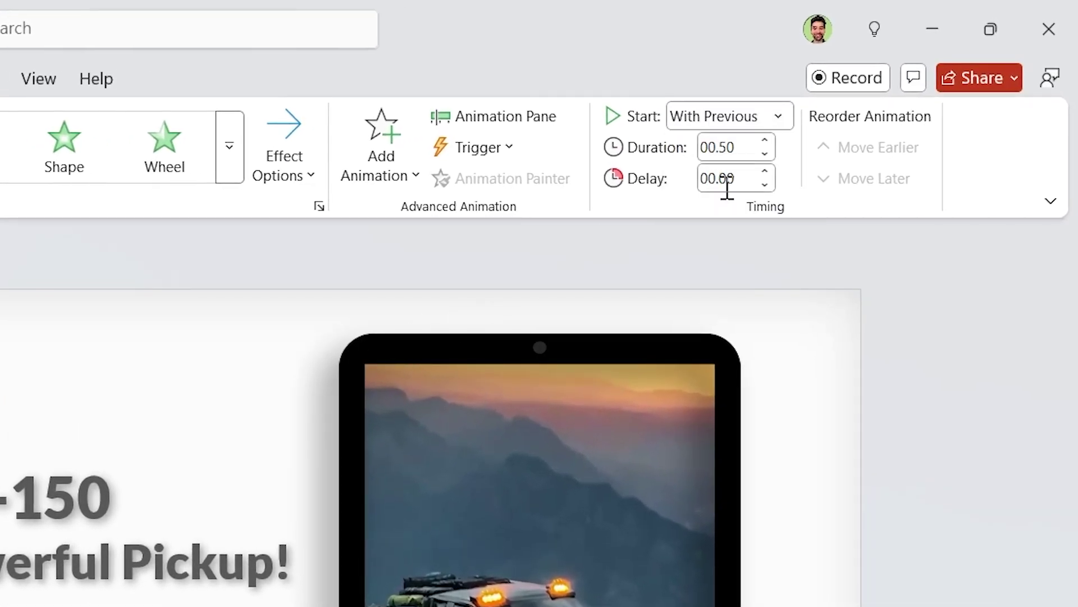
# - Set the fly-in duration to 1.5 seconds with a 1.5-second smooth end
pyautogui.doubleClick(754, 149)
pyautogui.write('1.5')
pyautogui.press('Return')
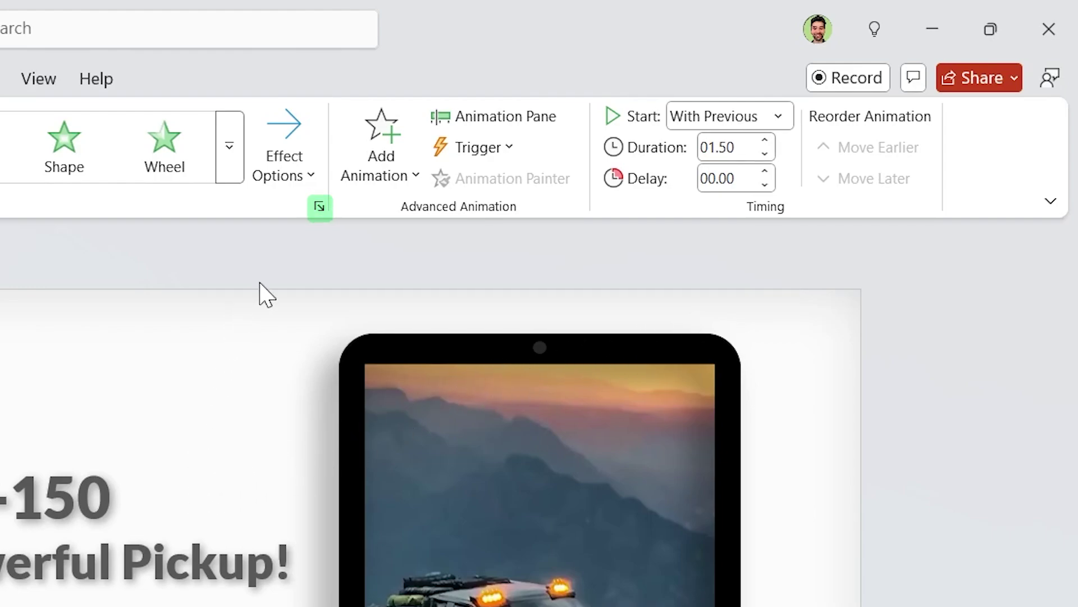
pyautogui.click(319, 208)
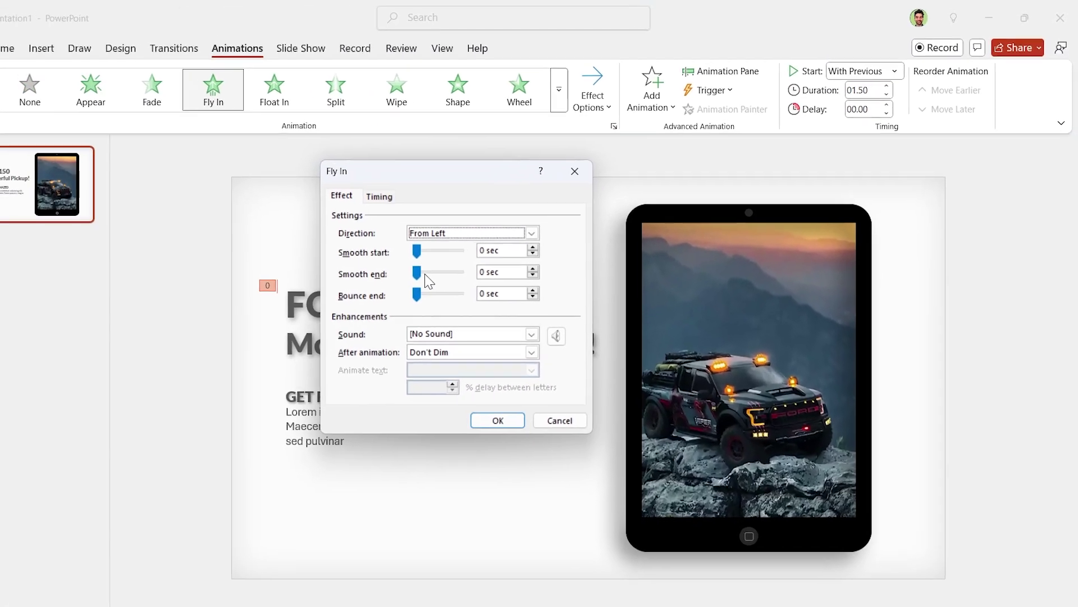
pyautogui.moveTo(454, 258); pyautogui.dragTo(501, 261)
pyautogui.click(541, 397)
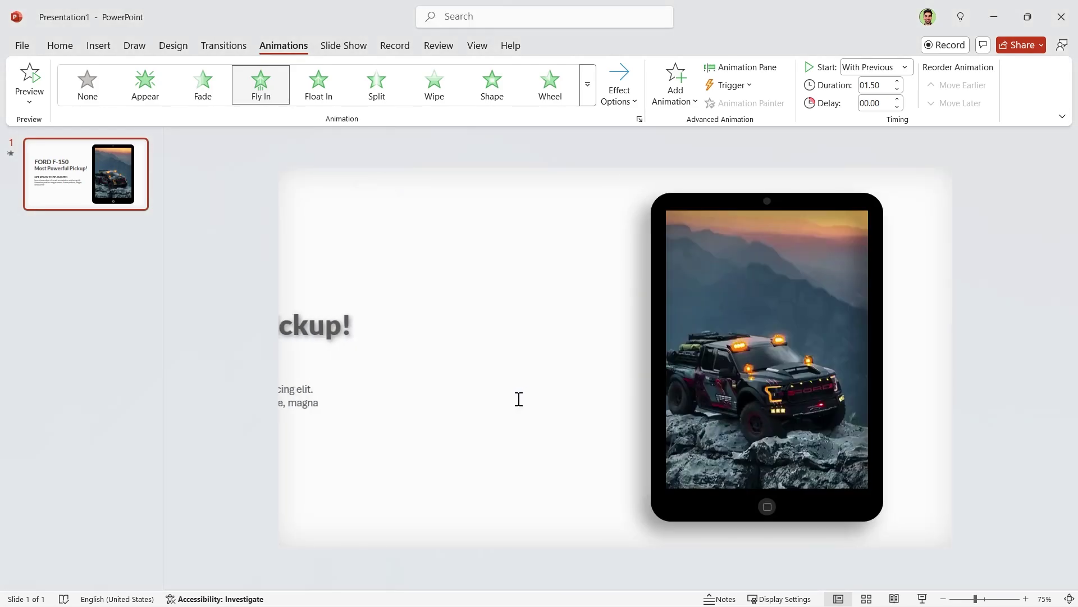
# - Open the Animation Pane and give the car video a Play animation
pyautogui.click(746, 68)
pyautogui.click(765, 302)
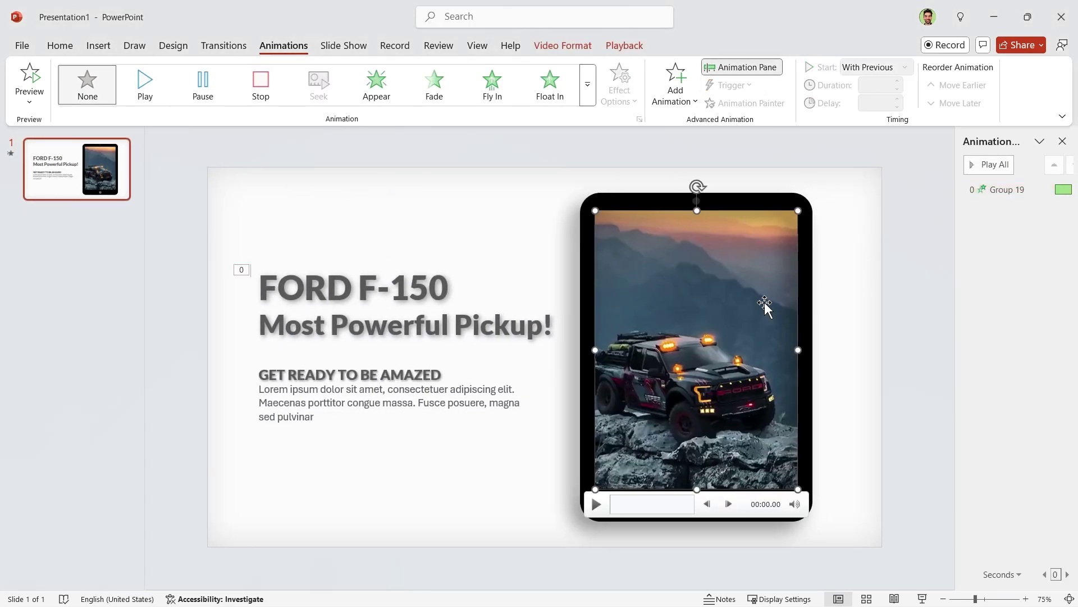
pyautogui.click(158, 92)
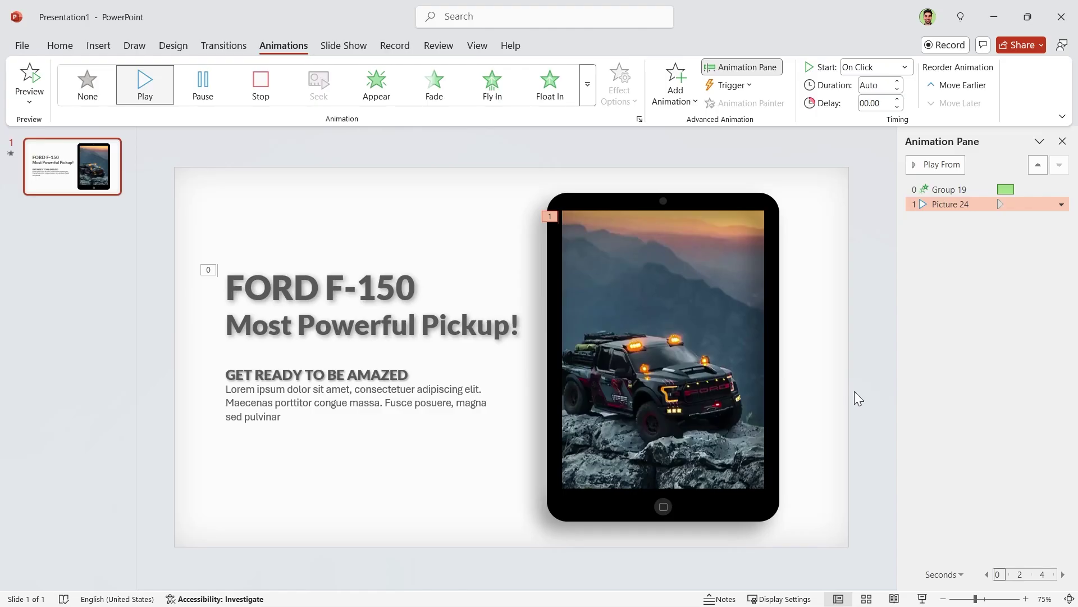
# - Add a Fade entrance to the video, placed before Play, starting After Previous
pyautogui.click(730, 355)
pyautogui.click(677, 93)
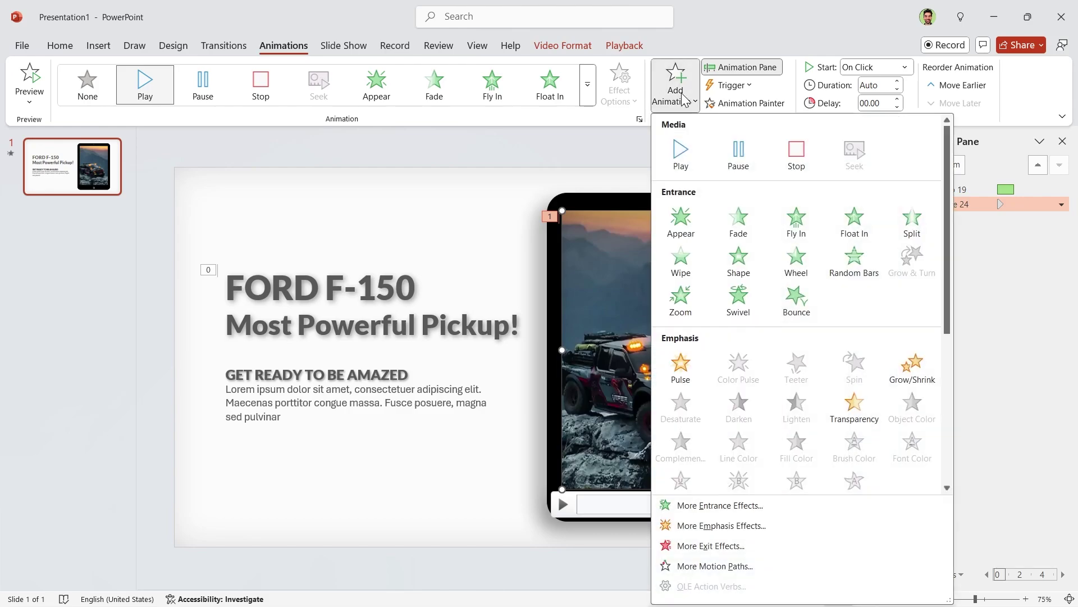
pyautogui.click(746, 221)
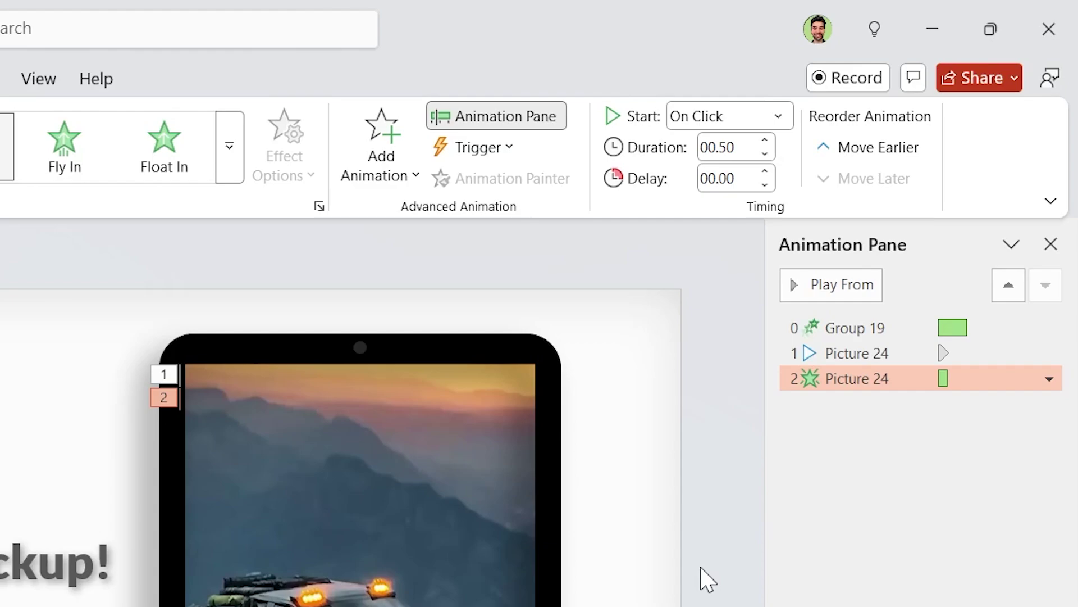
pyautogui.moveTo(829, 353); pyautogui.dragTo(820, 345)
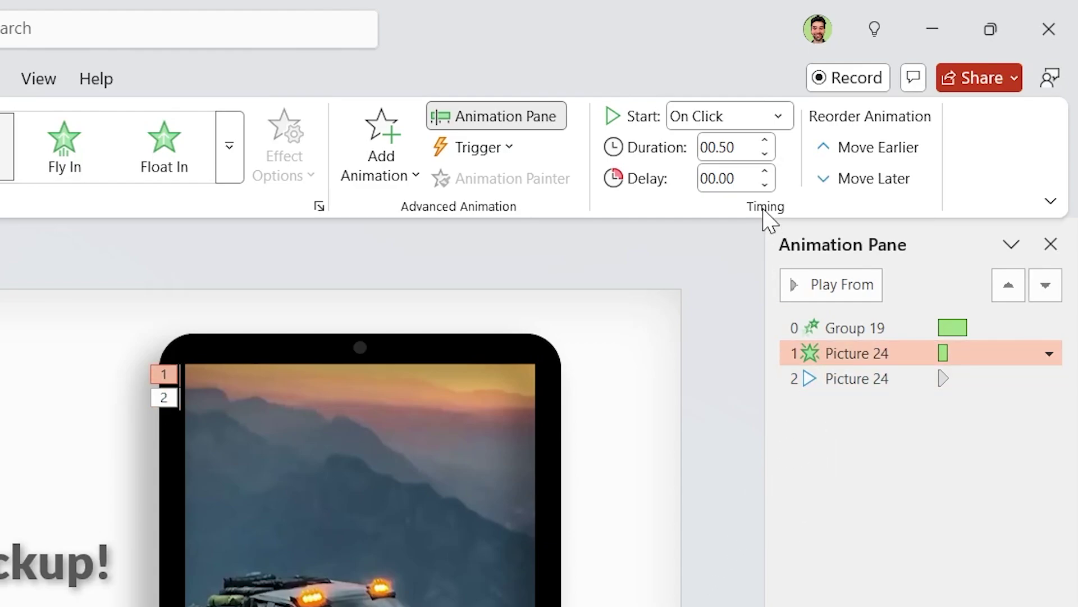
pyautogui.click(754, 120)
pyautogui.click(745, 206)
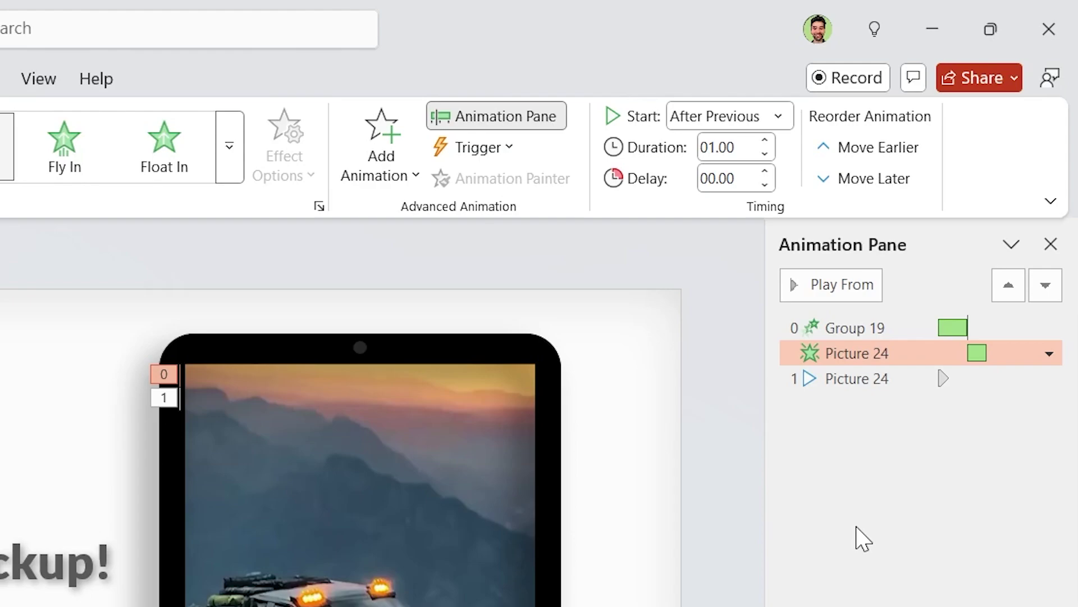
# - Set the video's Play animation to start With Previous
pyautogui.click(847, 384)
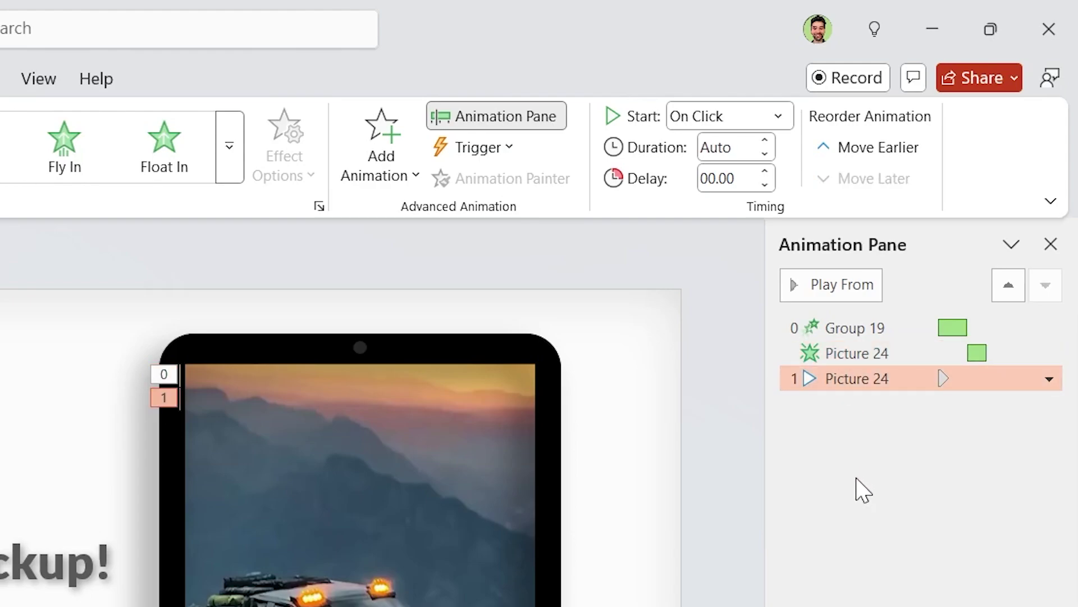
pyautogui.click(787, 125)
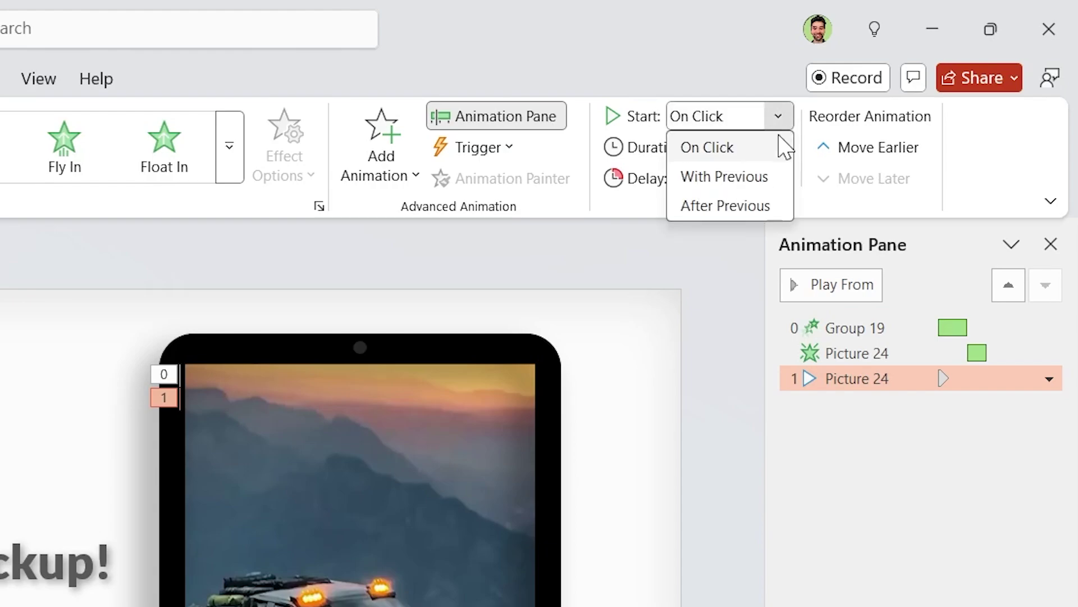
pyautogui.click(754, 183)
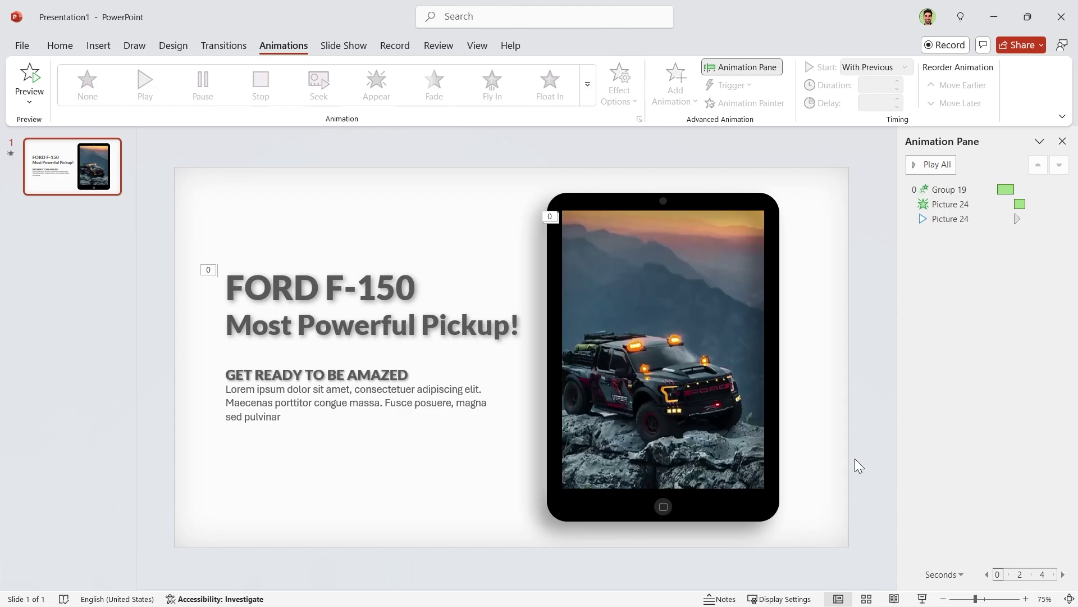
# - Draw a black-filled rectangle over the tablet screen and send it behind the video
pyautogui.click(60, 46)
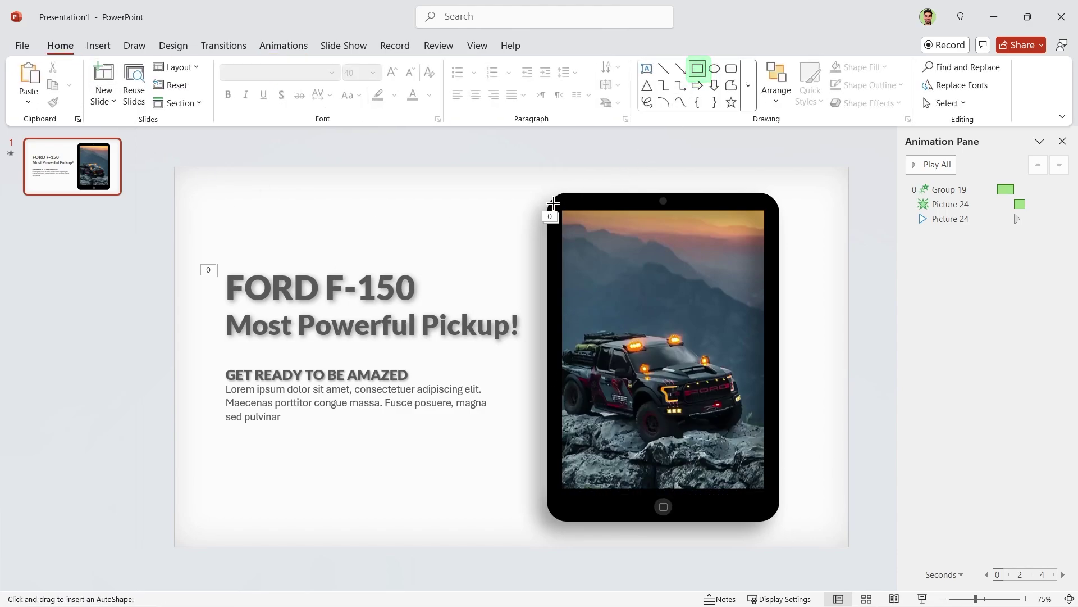
pyautogui.moveTo(553, 205); pyautogui.dragTo(772, 499)
pyautogui.click(425, 74)
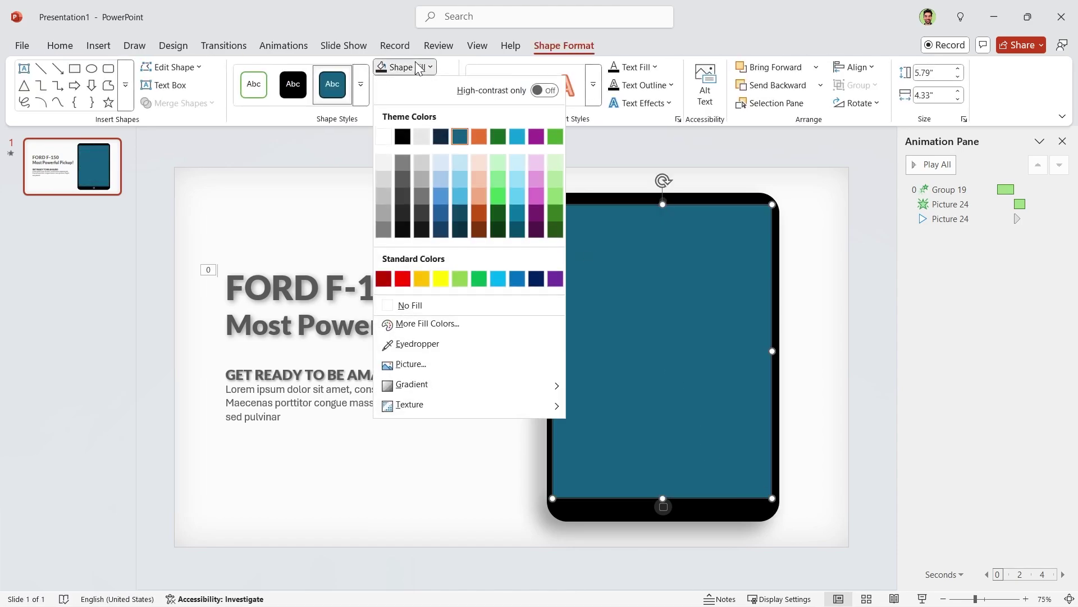
pyautogui.click(406, 136)
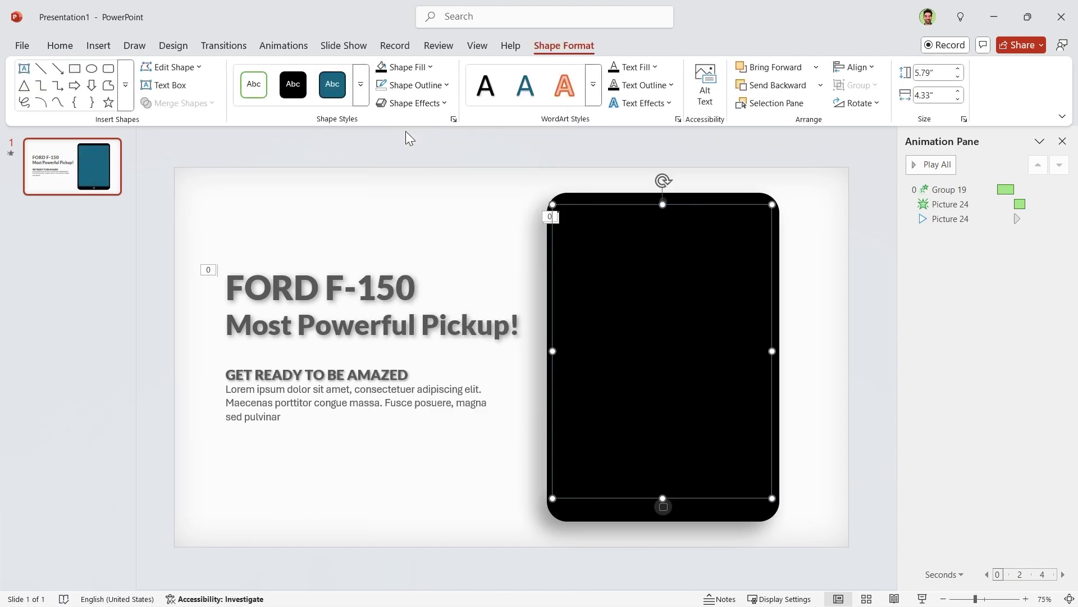
pyautogui.rightClick(662, 334)
pyautogui.click(719, 363)
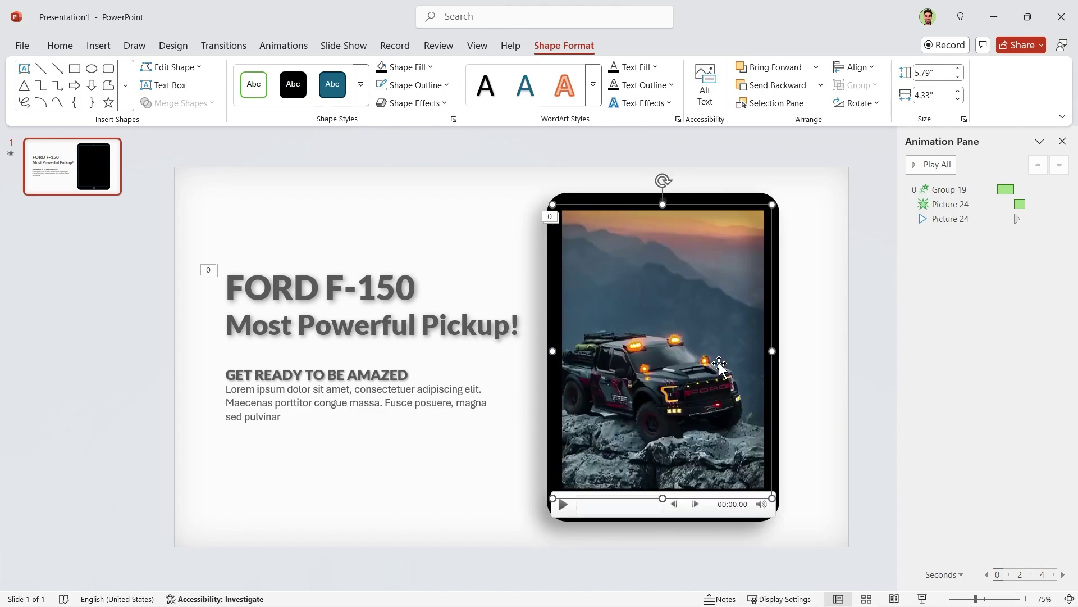
pyautogui.click(838, 459)
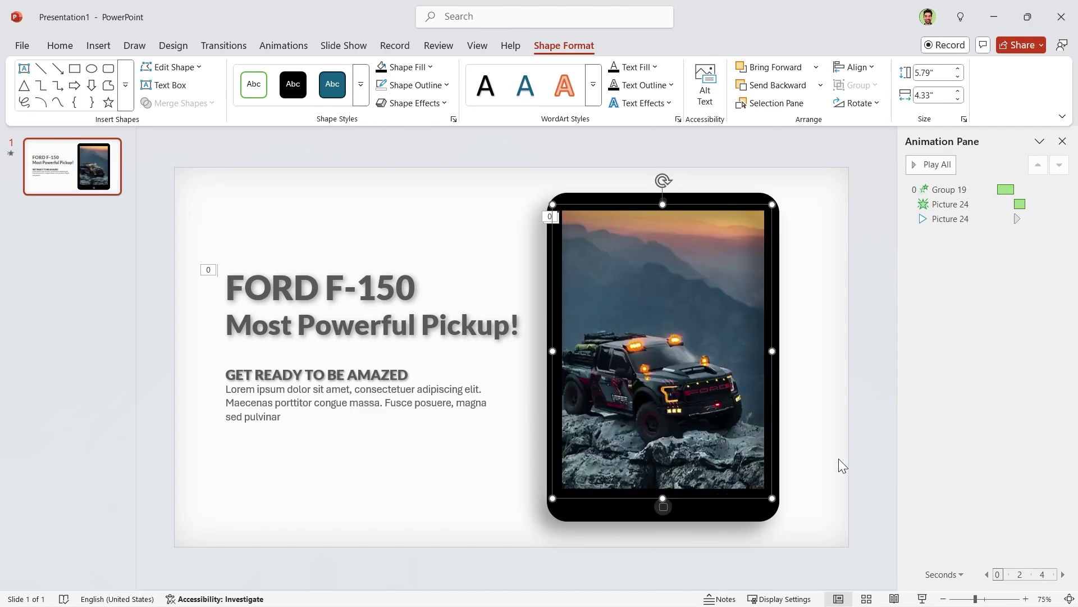
# - Start the slide show from this slide to preview the title and video animations
pyautogui.click(921, 599)
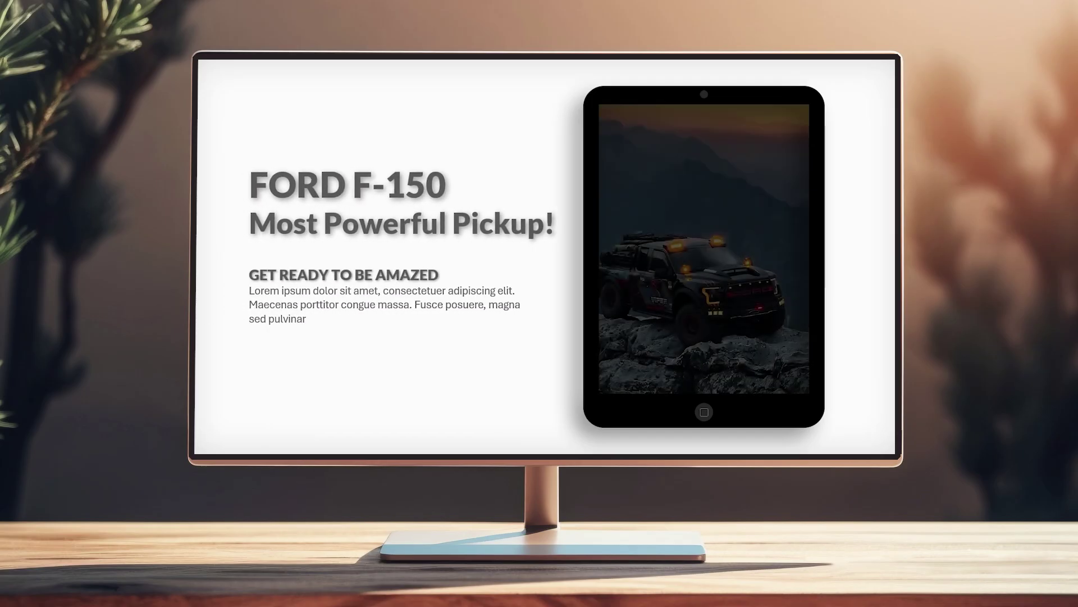